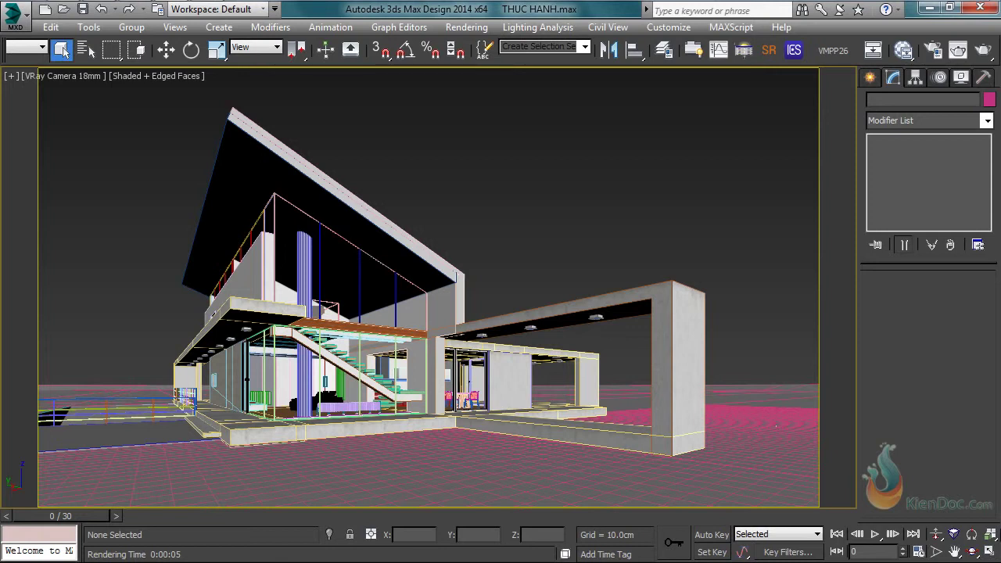
Add a VRayHDRI map to the Dungia view of the Slate Material Editor and display its parameters
{"action": "left_click", "coordinate": [906, 54]}
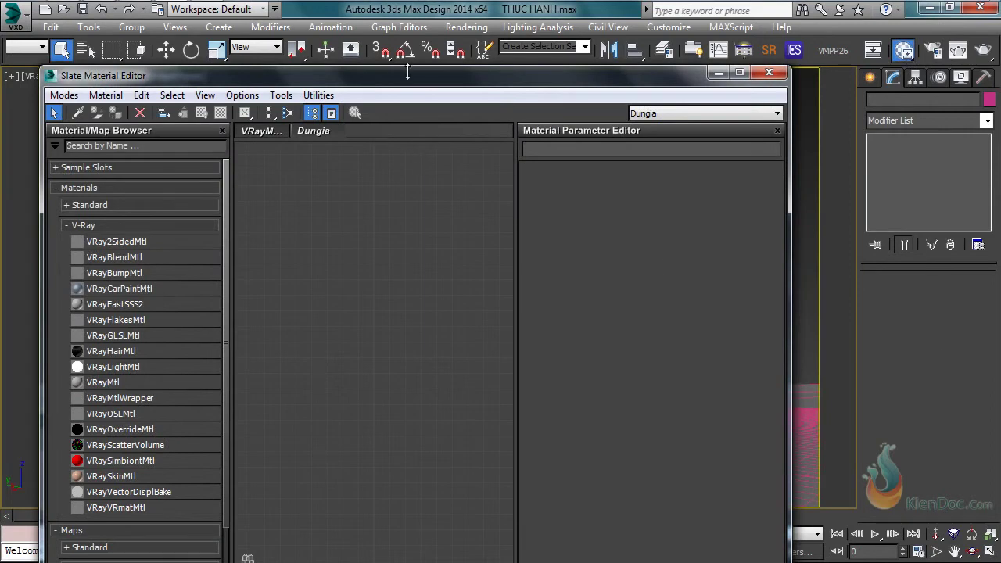
{"action": "left_click_drag", "start_coordinate": [409, 76], "coordinate": [438, 29]}
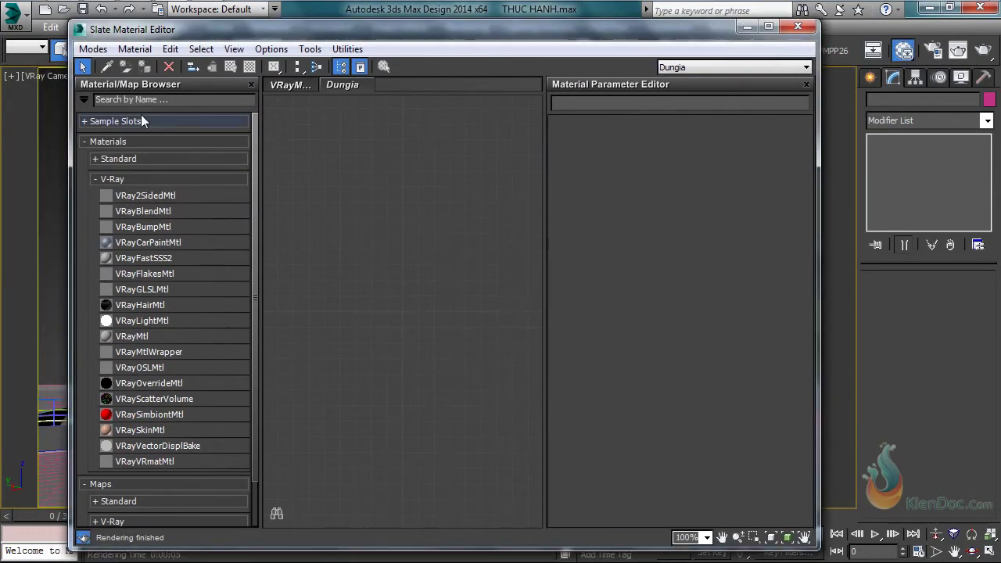
{"action": "left_click", "coordinate": [163, 100]}
{"action": "type", "text": "vrayh"}
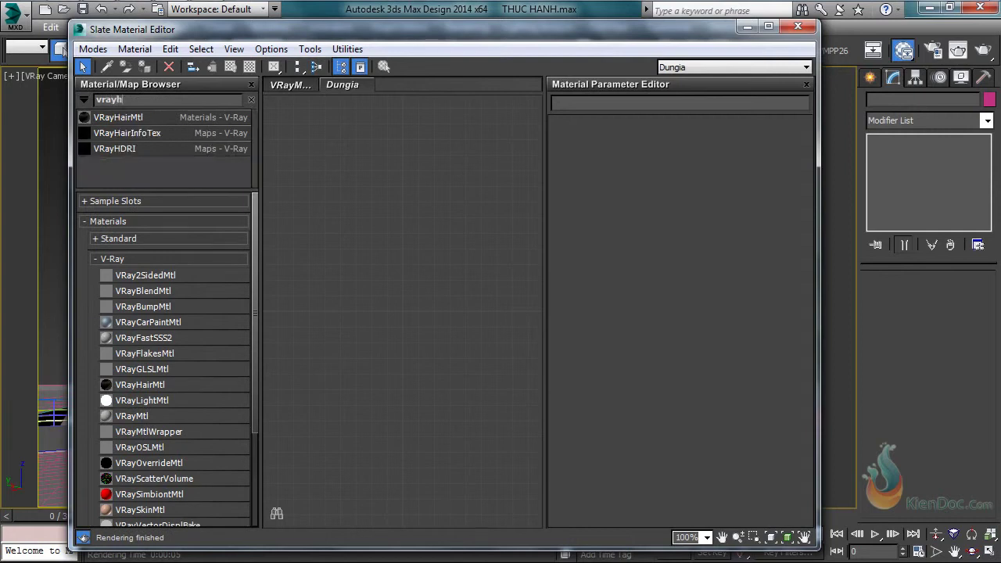
{"action": "left_click_drag", "start_coordinate": [120, 150], "coordinate": [336, 133]}
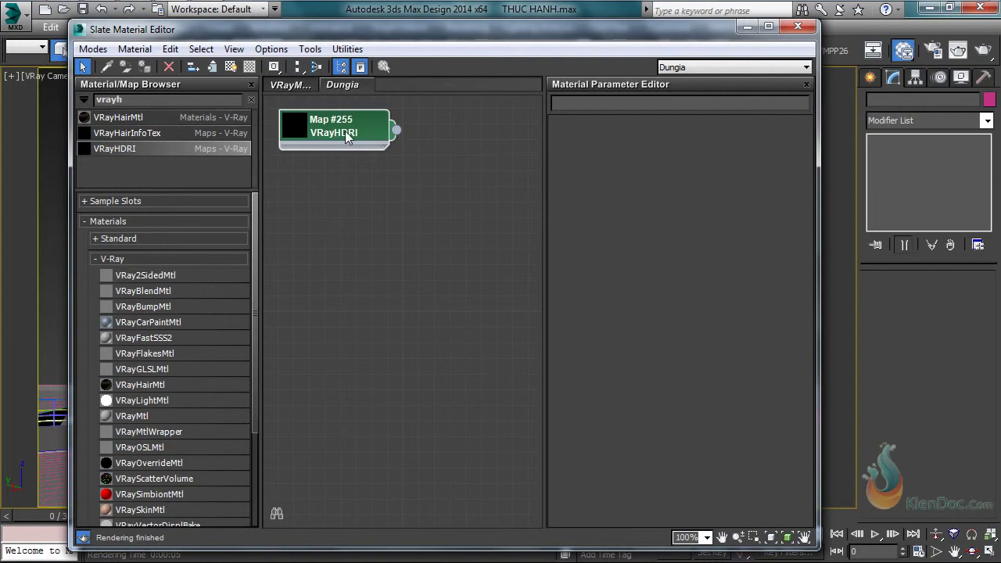
{"action": "double_click", "coordinate": [354, 133]}
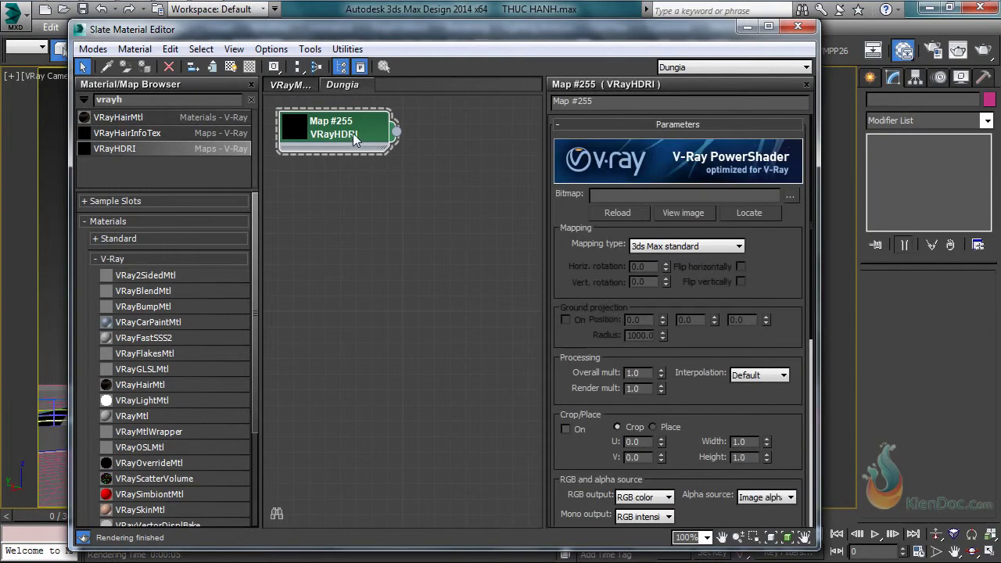
Load the Radiance HDR image DH007LL from the 03_TEXTURE folder into the VRayHDRI map and enlarge the node's preview
{"action": "left_click", "coordinate": [791, 195]}
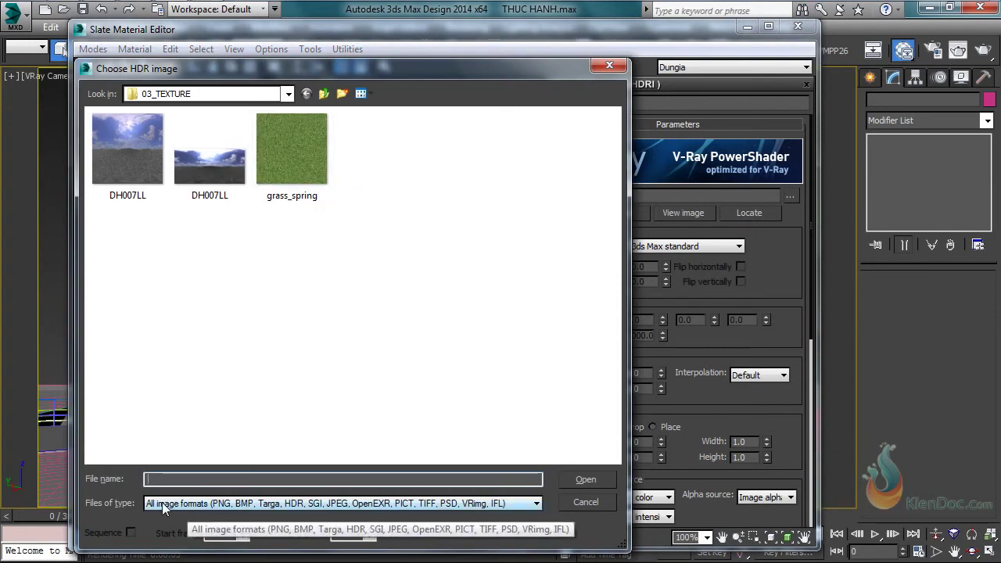
{"action": "left_click", "coordinate": [201, 503]}
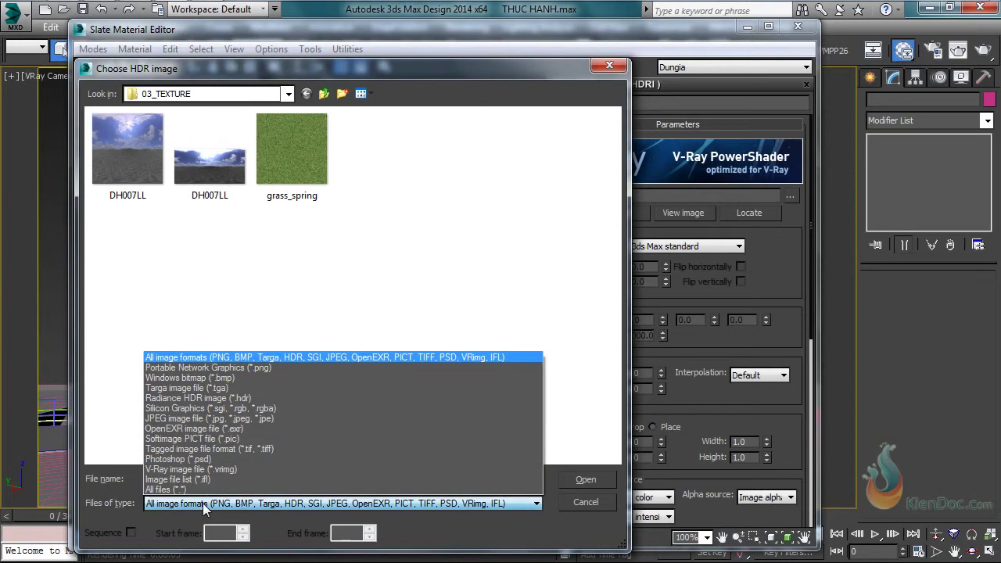
{"action": "left_click", "coordinate": [200, 399]}
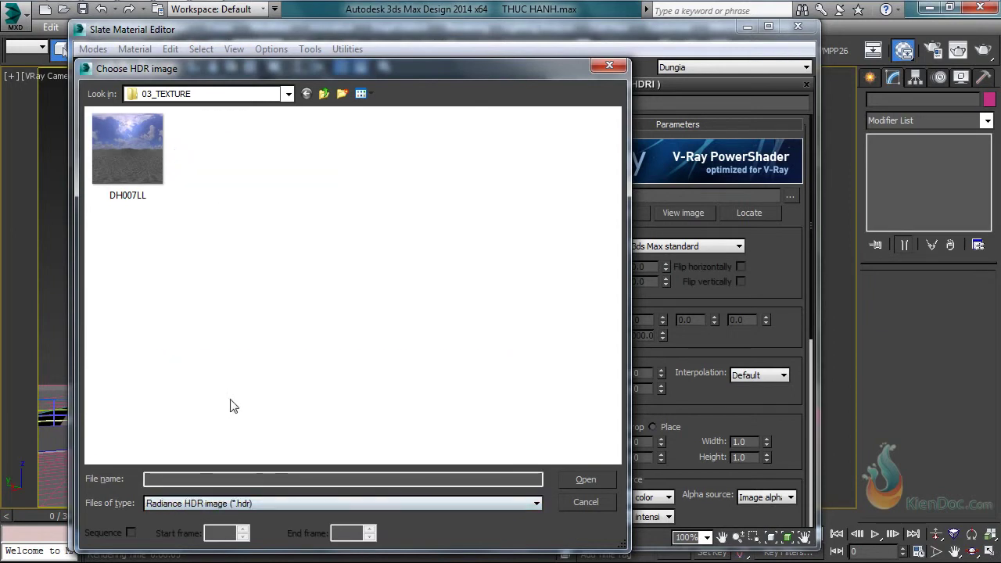
{"action": "left_click", "coordinate": [134, 157]}
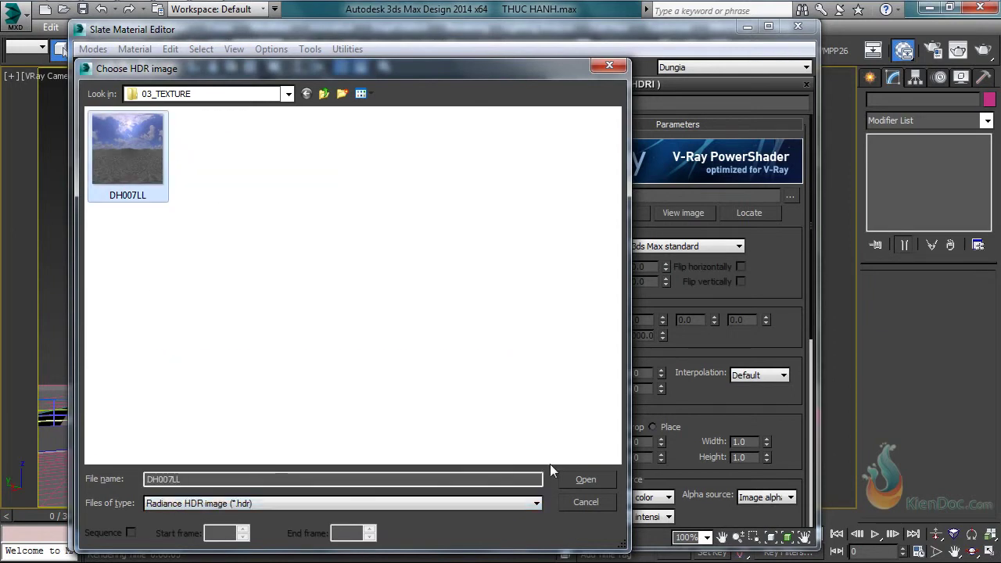
{"action": "left_click", "coordinate": [585, 479]}
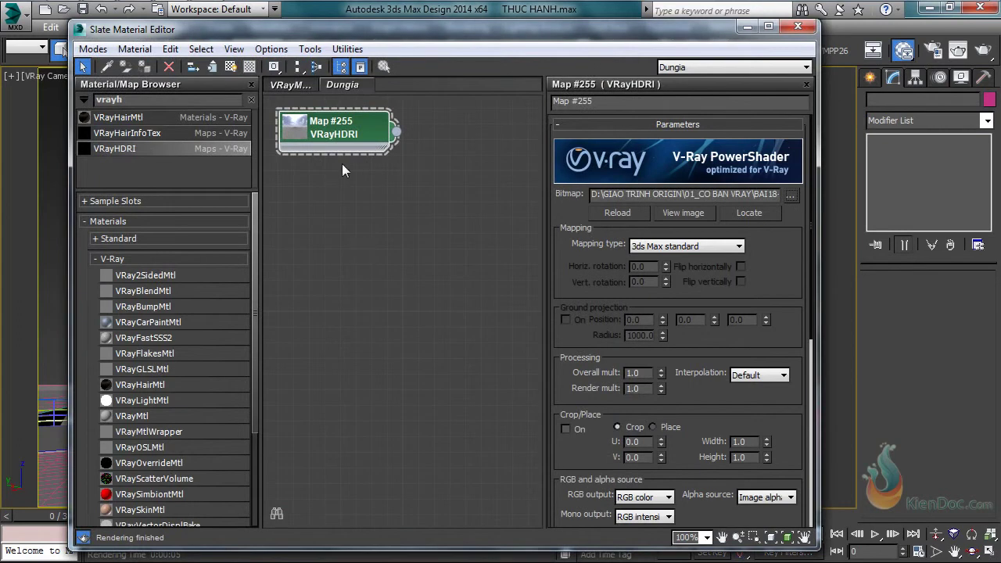
{"action": "left_click_drag", "start_coordinate": [344, 125], "coordinate": [347, 140]}
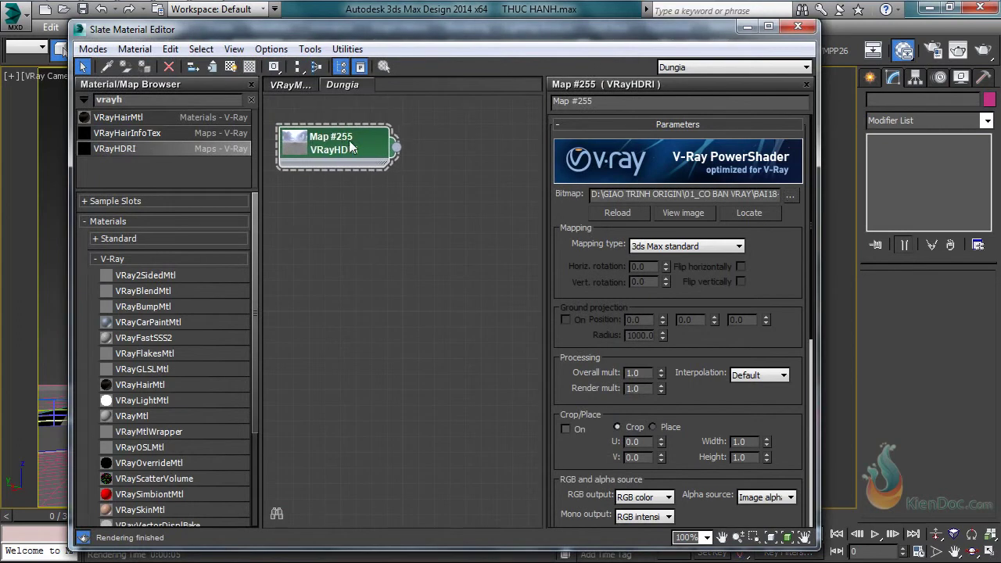
{"action": "double_click", "coordinate": [296, 149]}
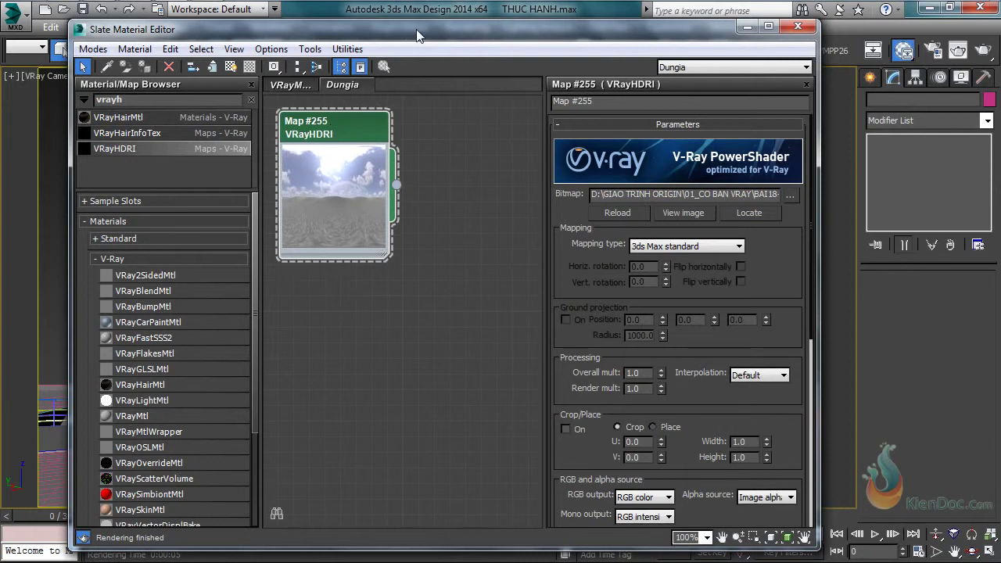
Assign the VRayHDRI map to the scene's Environment Map as an instance
{"action": "left_click_drag", "start_coordinate": [417, 35], "coordinate": [368, 280]}
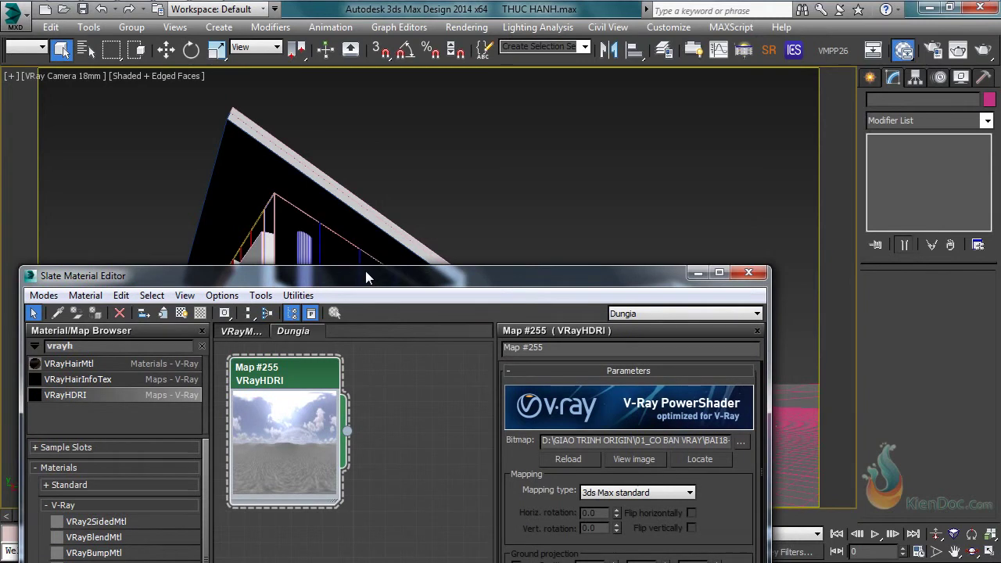
{"action": "left_click", "coordinate": [462, 29]}
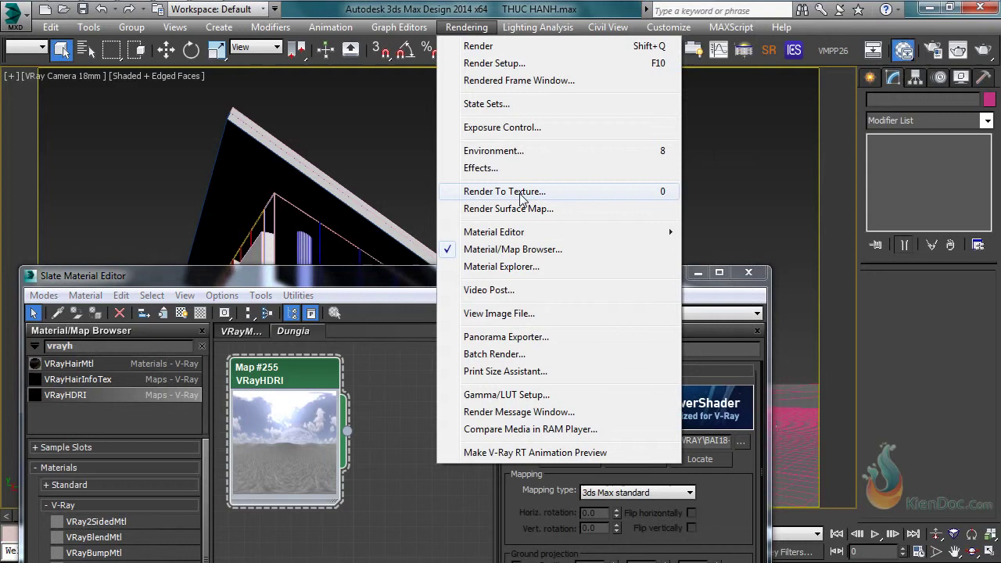
{"action": "left_click", "coordinate": [513, 156]}
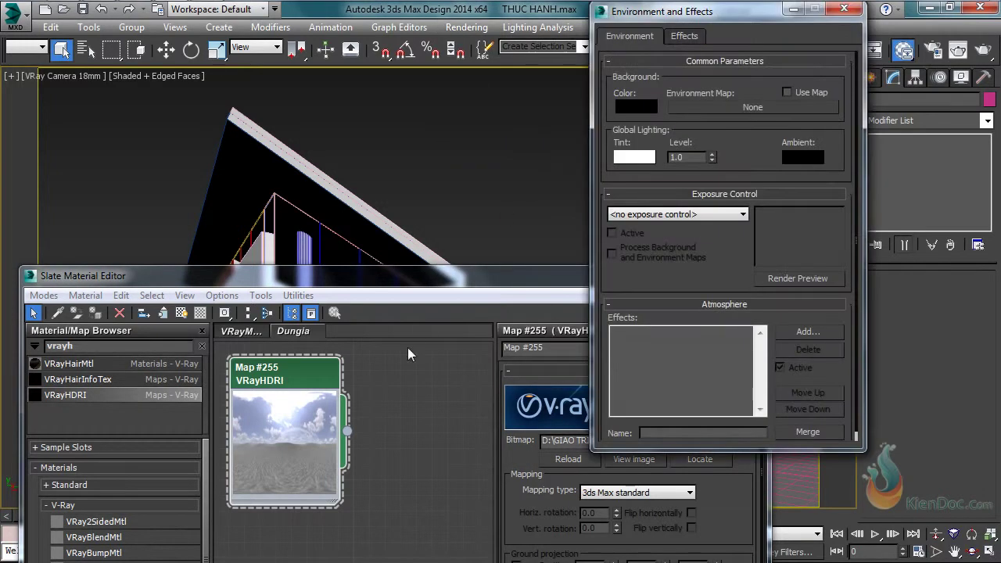
{"action": "left_click_drag", "start_coordinate": [347, 432], "coordinate": [726, 108]}
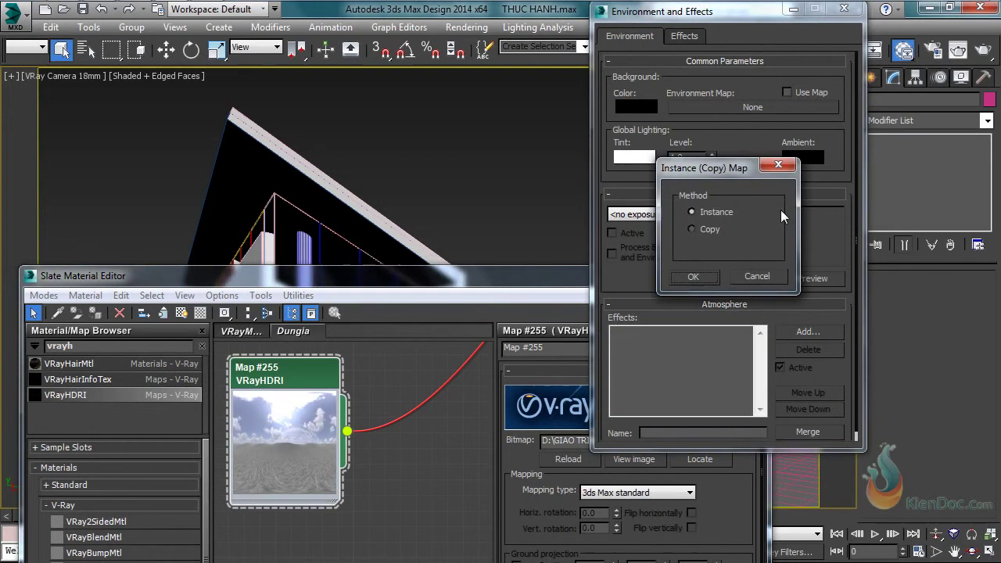
{"action": "left_click", "coordinate": [692, 278]}
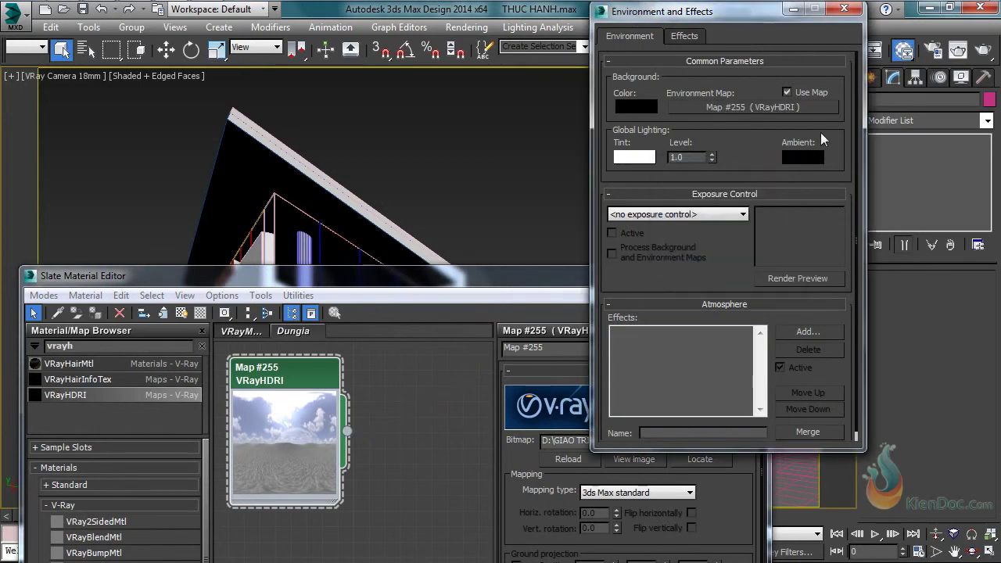
{"action": "left_click", "coordinate": [845, 11]}
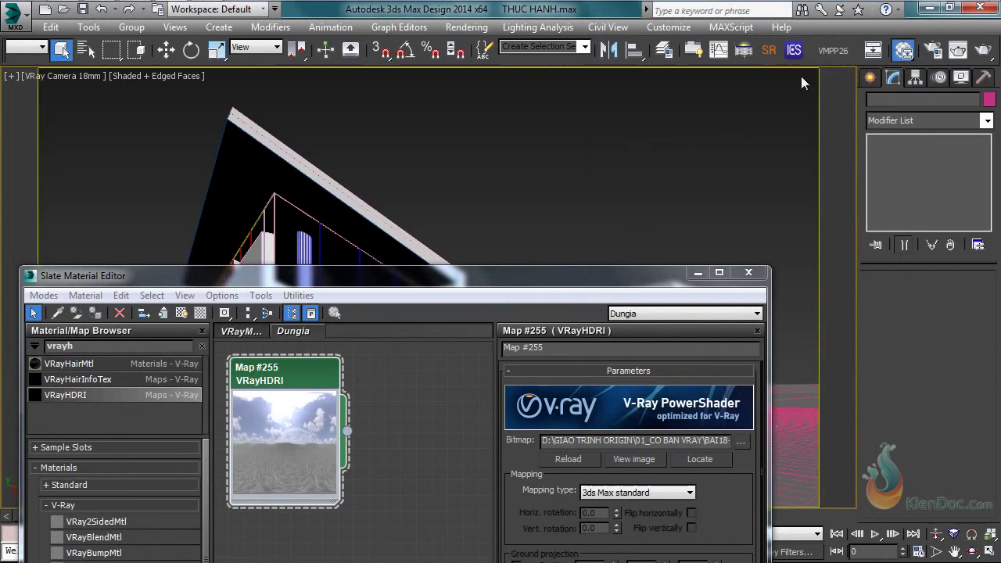
Set the camera viewport's background to Environment Background
{"action": "left_click_drag", "start_coordinate": [617, 273], "coordinate": [650, 245]}
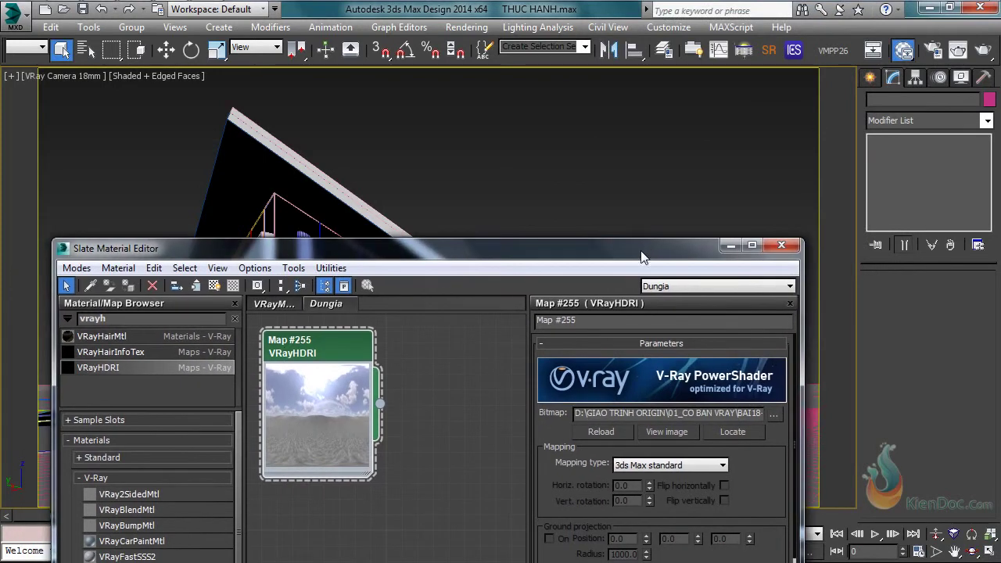
{"action": "left_click", "coordinate": [175, 27]}
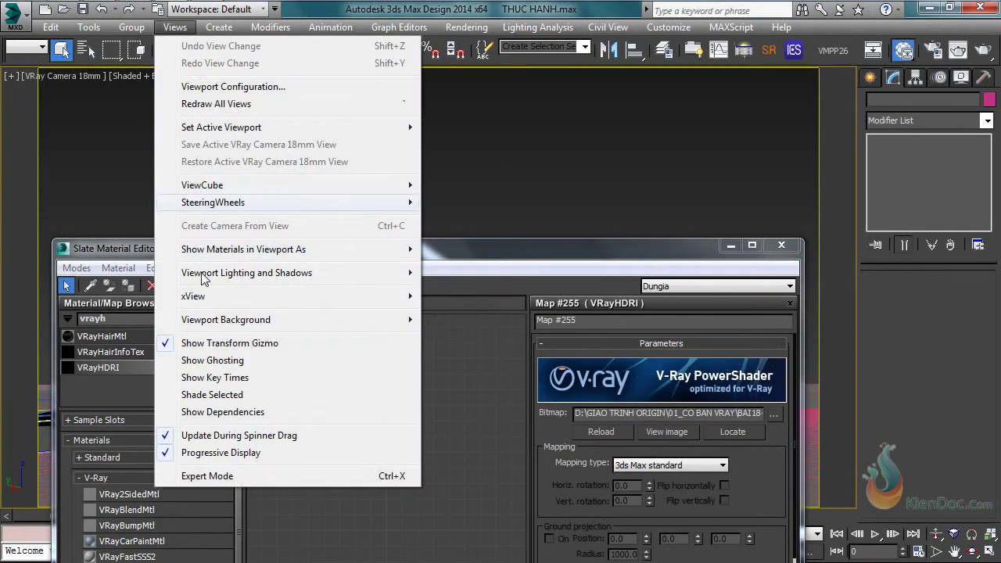
{"action": "mouse_move", "coordinate": [330, 322]}
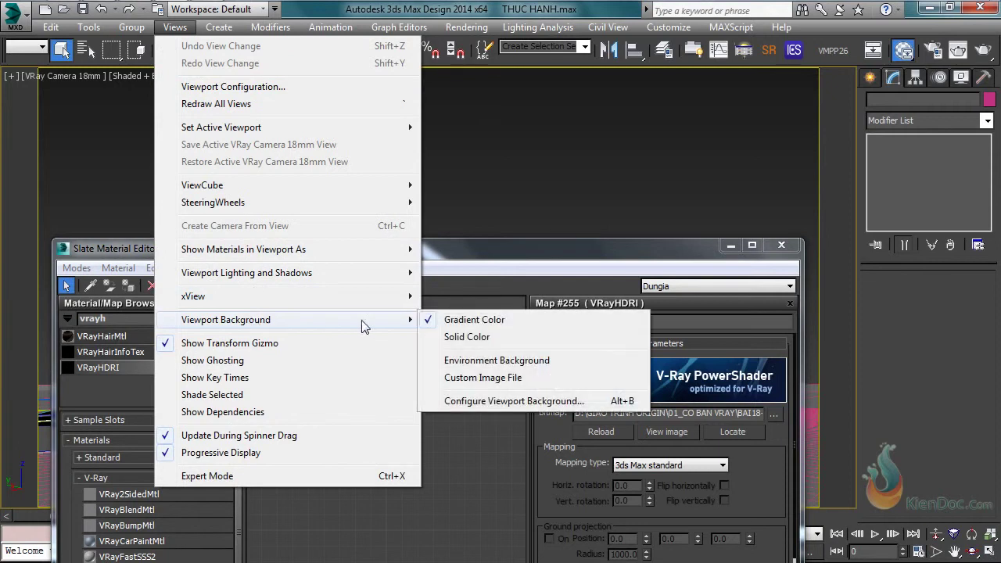
{"action": "left_click", "coordinate": [521, 361]}
{"action": "left_click_drag", "start_coordinate": [539, 250], "coordinate": [516, 158]}
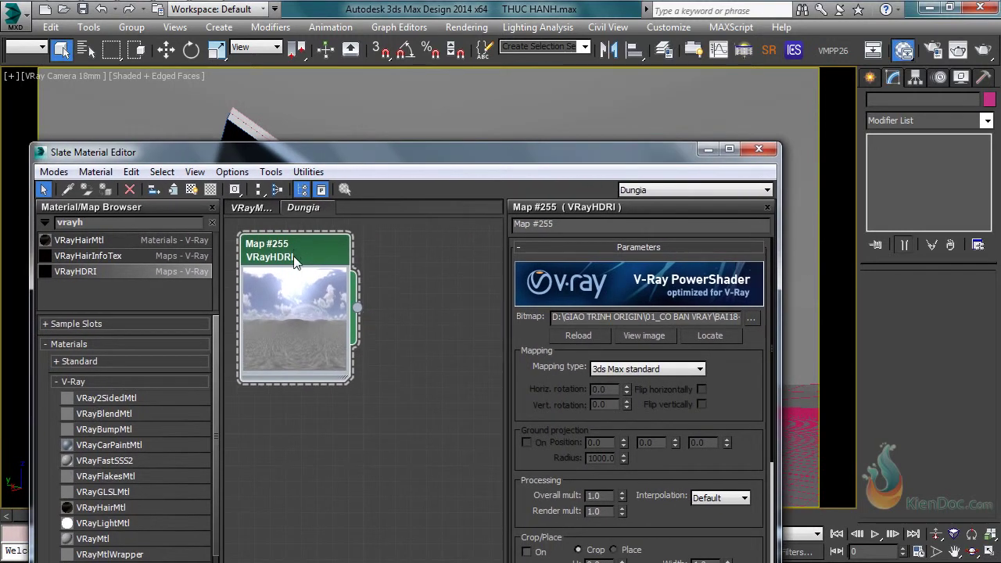
Render the camera view and inspect the sky background up close in the frame buffer
{"action": "left_click", "coordinate": [984, 50]}
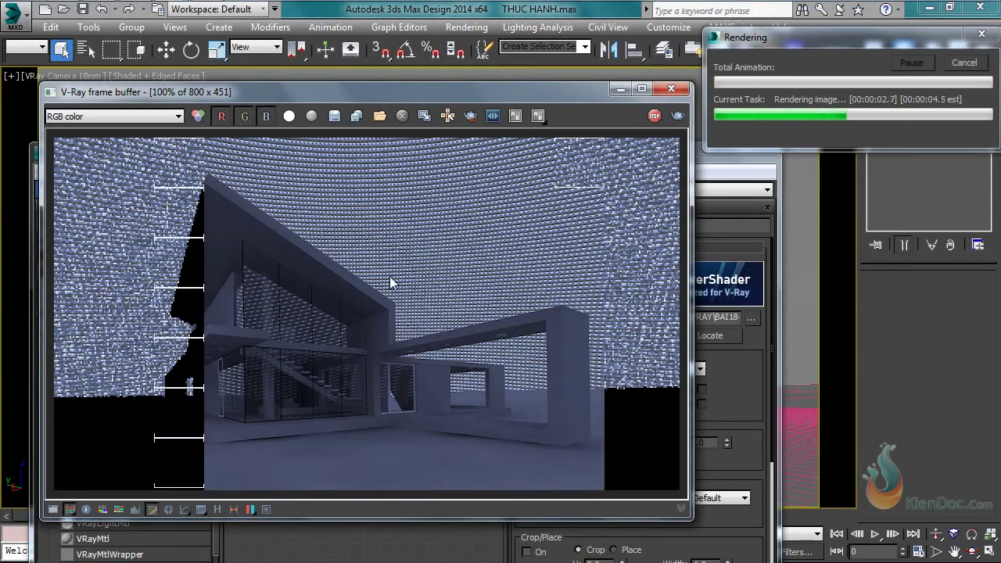
{"action": "scroll", "coordinate": [449, 221], "scroll_direction": "up", "scroll_amount": 2}
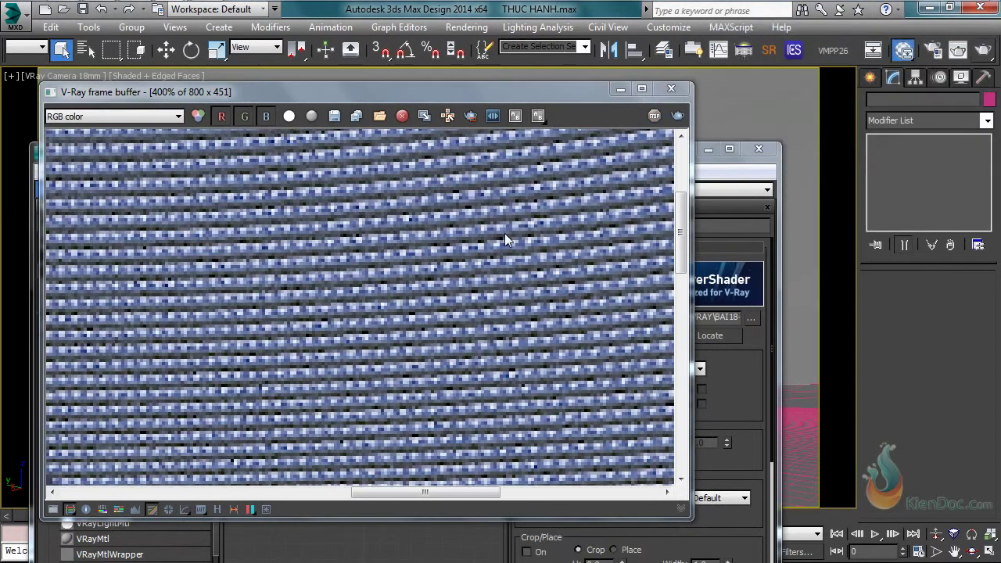
{"action": "scroll", "coordinate": [503, 235], "scroll_direction": "down", "scroll_amount": 2}
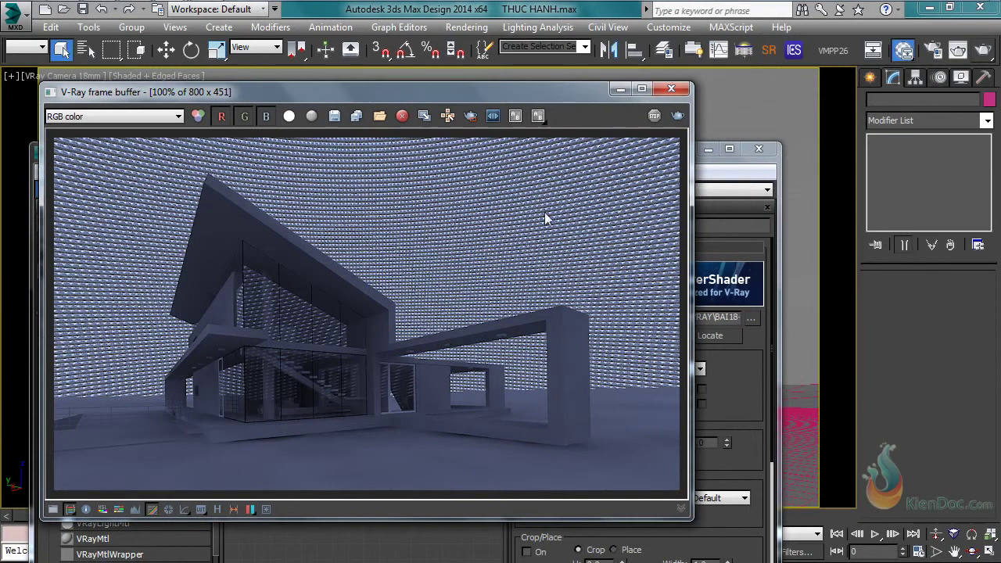
Change the VRayHDRI map's mapping type to Spherical and render the camera view again
{"action": "left_click", "coordinate": [762, 188]}
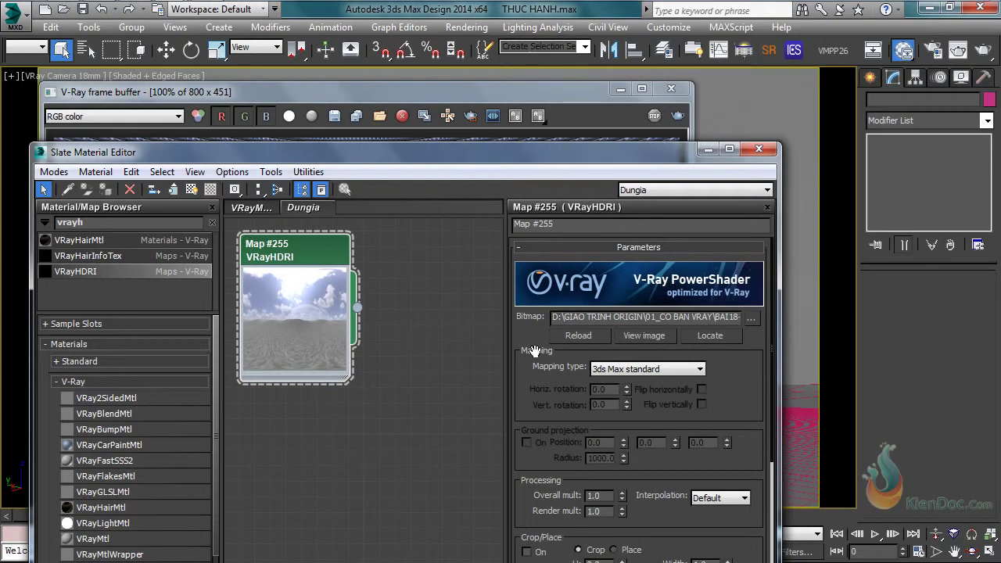
{"action": "left_click_drag", "start_coordinate": [549, 461], "coordinate": [548, 460]}
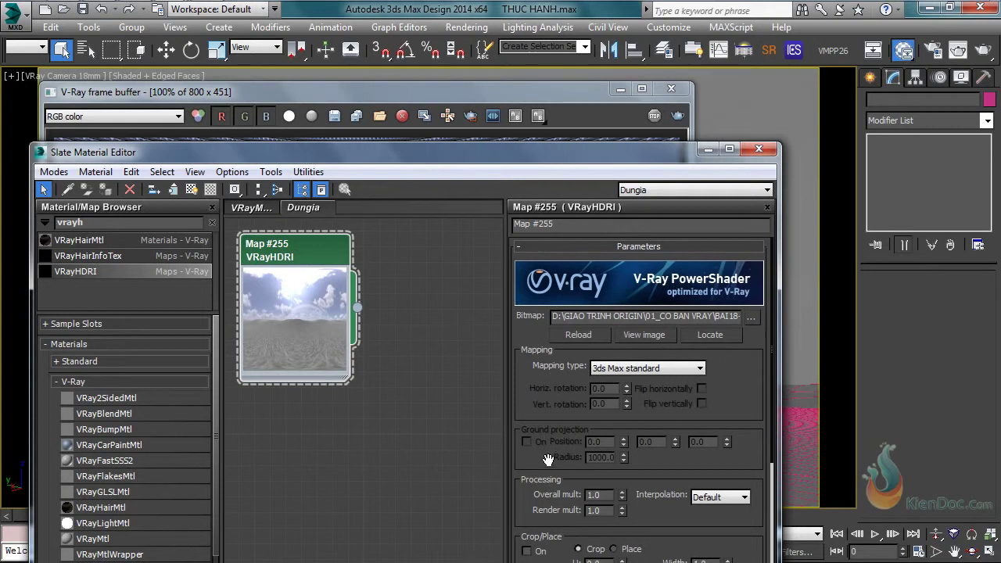
{"action": "left_click", "coordinate": [639, 371]}
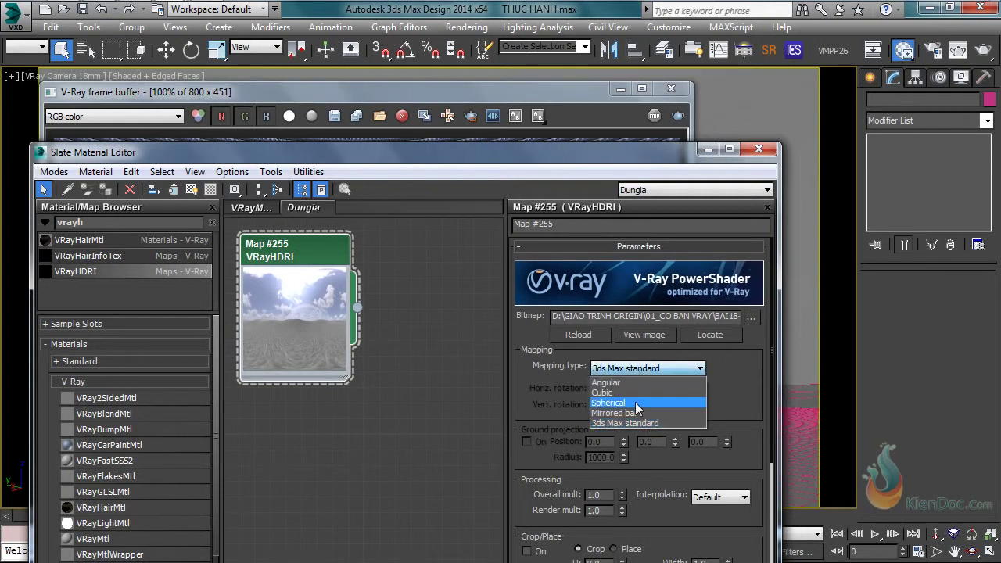
{"action": "left_click", "coordinate": [631, 404]}
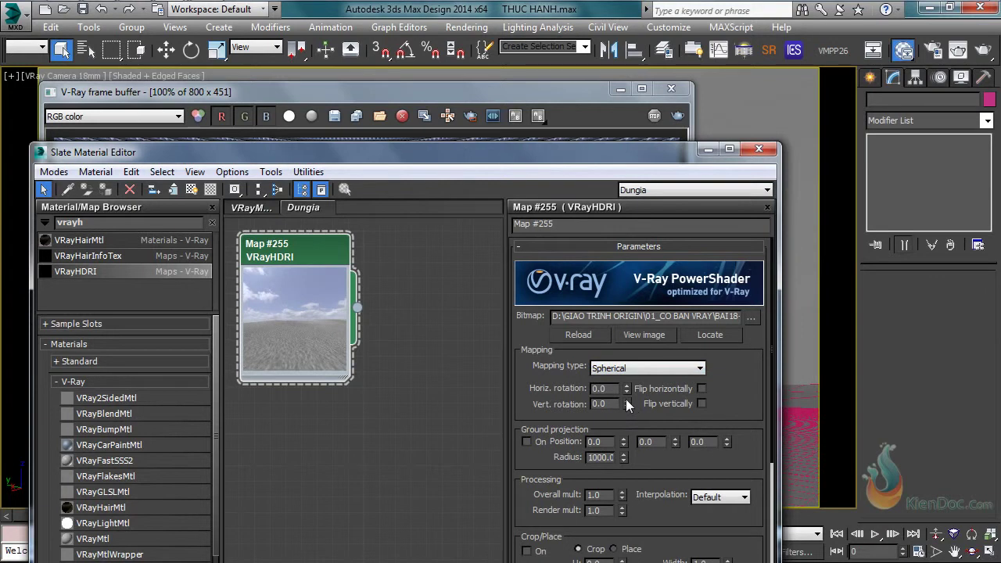
{"action": "left_click", "coordinate": [540, 90]}
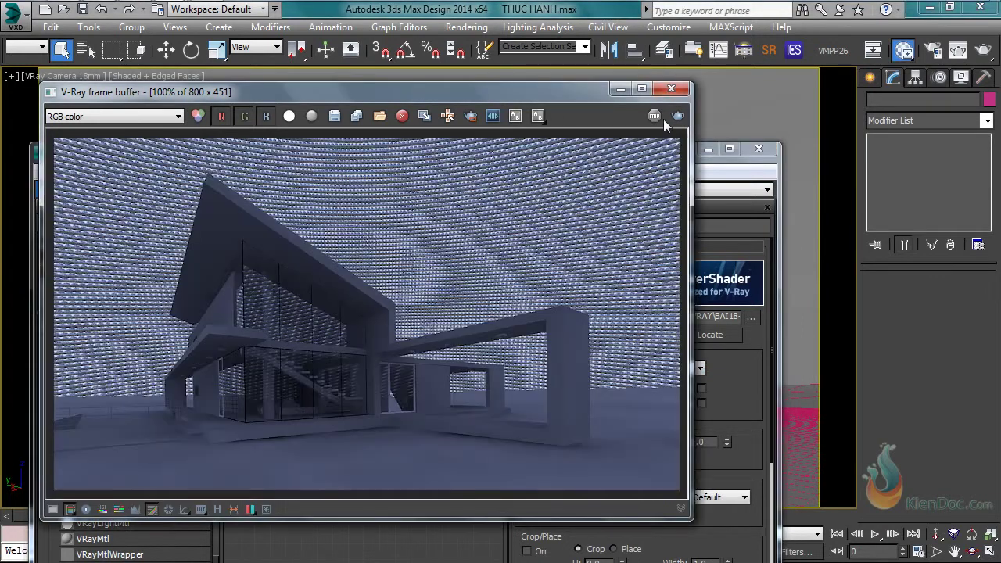
{"action": "left_click", "coordinate": [676, 117]}
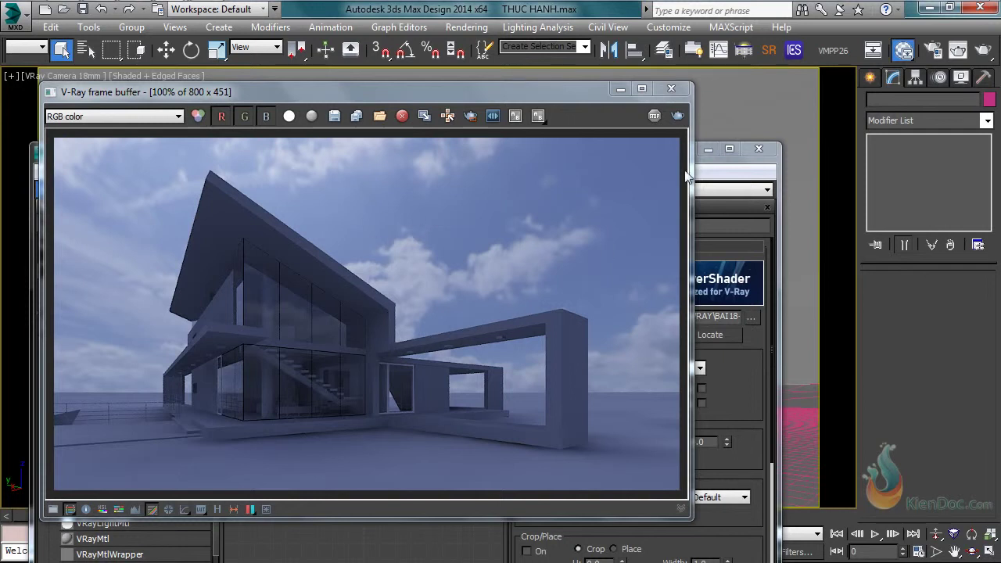
Set the VRayHDRI map's overall multiplier to 2.0
{"action": "left_click", "coordinate": [719, 182]}
{"action": "left_click_drag", "start_coordinate": [581, 158], "coordinate": [613, 102]}
{"action": "left_click_drag", "start_coordinate": [340, 200], "coordinate": [317, 196]}
{"action": "scroll", "coordinate": [562, 358], "scroll_direction": "down", "scroll_amount": 4}
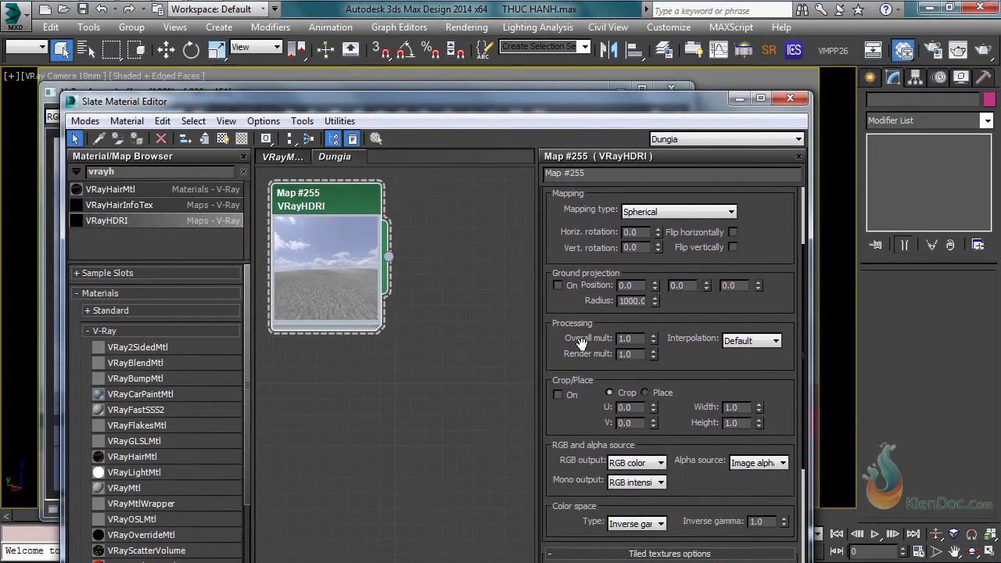
{"action": "double_click", "coordinate": [630, 339]}
{"action": "type", "text": "2"}
{"action": "key", "text": "Return"}
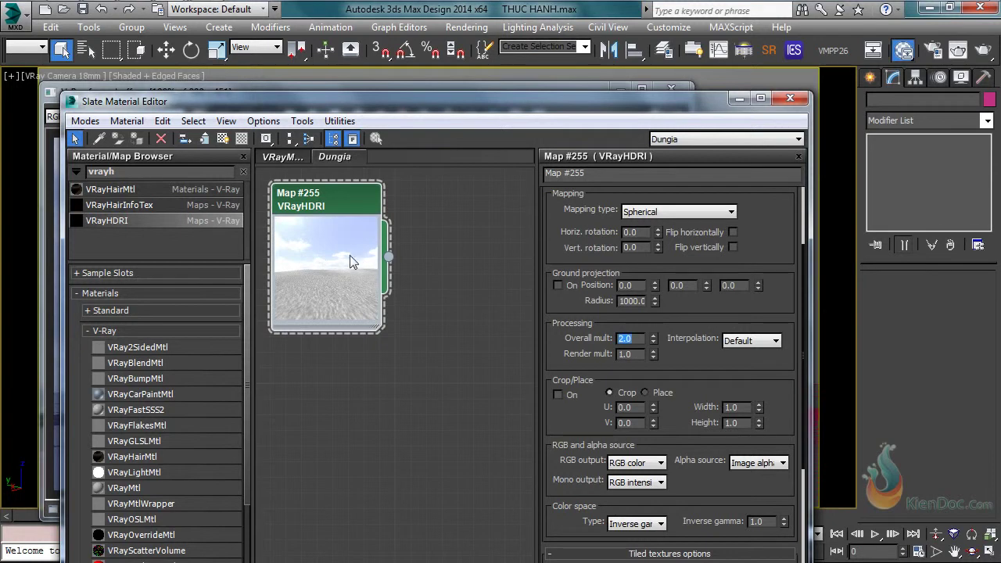
Re-render the camera view in the V-Ray frame buffer to check the lighting from the new overall multiplier
{"action": "left_click_drag", "start_coordinate": [388, 97], "coordinate": [387, 201]}
{"action": "left_click", "coordinate": [406, 91]}
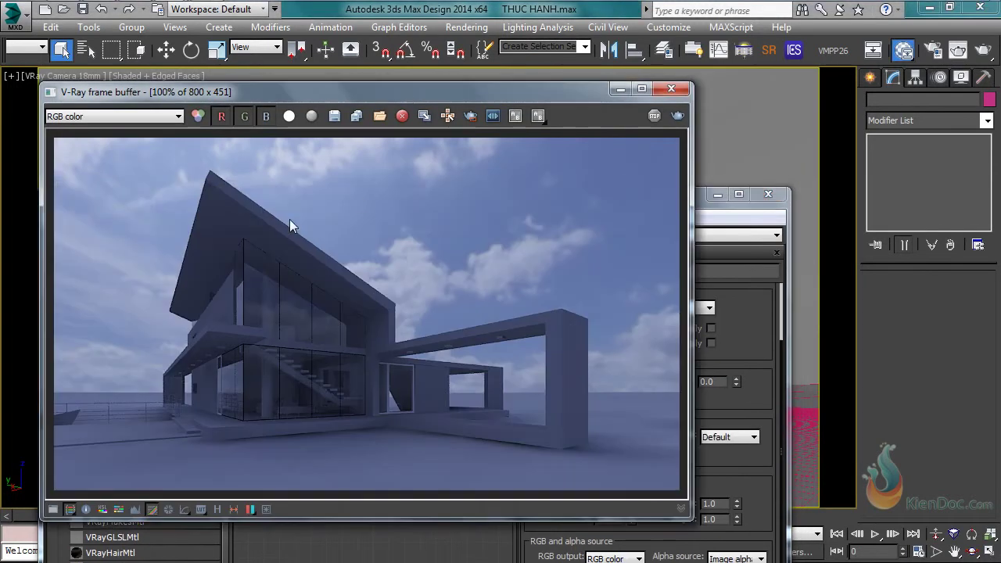
{"action": "left_click", "coordinate": [680, 117]}
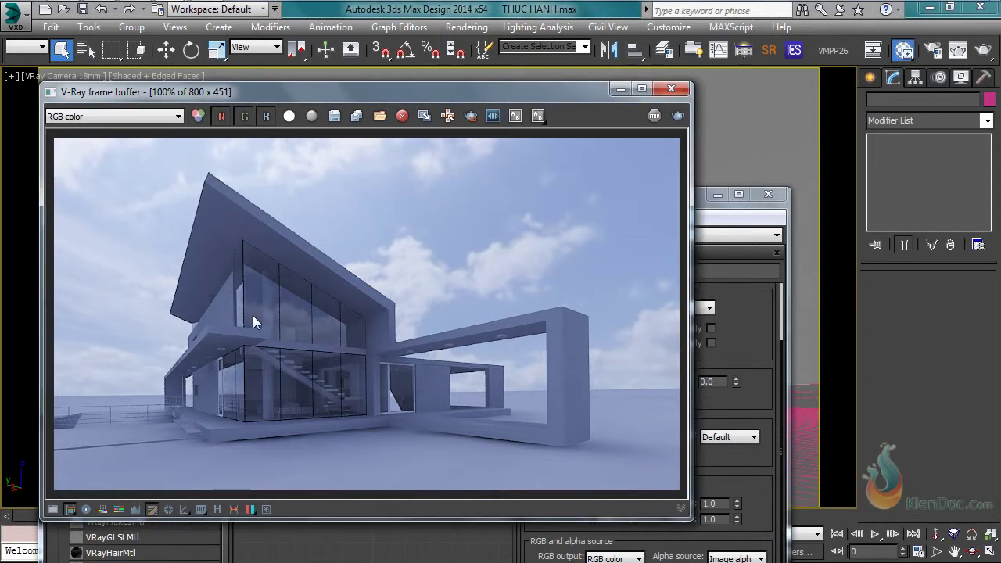
Zoom into the render to examine the sky reflections in the upper glass facade, and close the frame buffer
{"action": "scroll", "coordinate": [262, 314], "scroll_direction": "up", "scroll_amount": 2}
{"action": "middle_click_drag", "start_coordinate": [344, 275], "coordinate": [346, 299]}
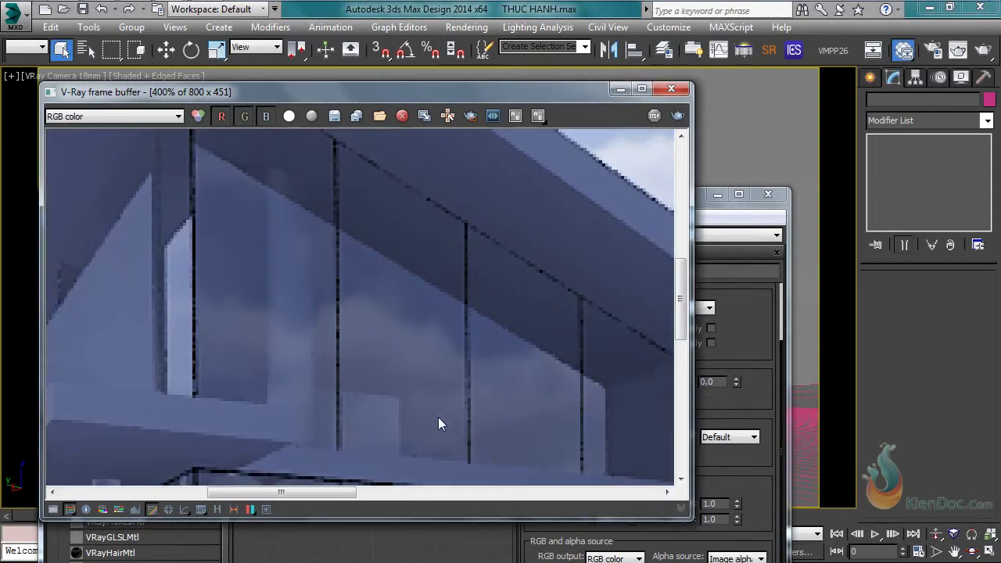
{"action": "middle_click_drag", "start_coordinate": [324, 349], "coordinate": [393, 326]}
{"action": "scroll", "coordinate": [404, 313], "scroll_direction": "down", "scroll_amount": 1}
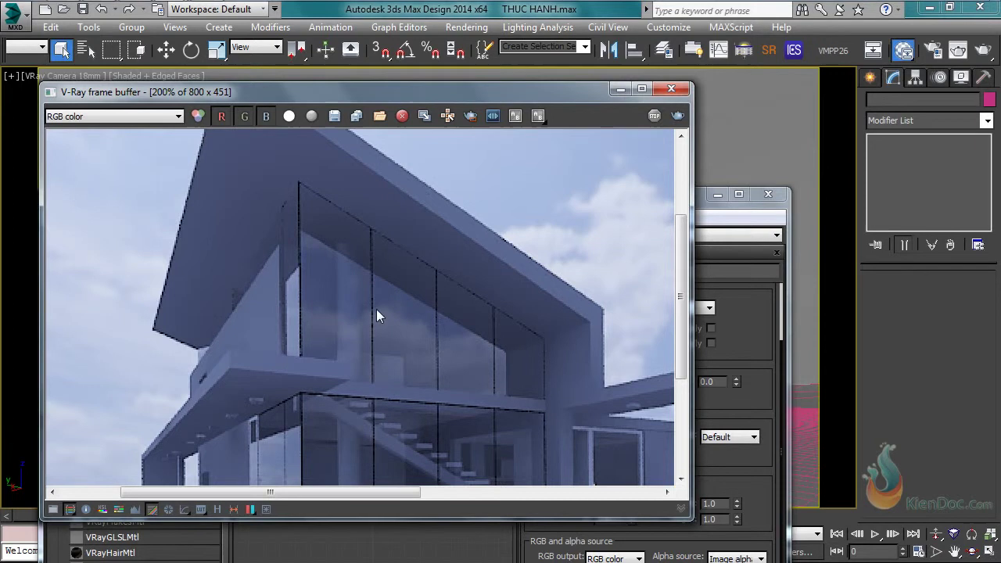
{"action": "middle_click_drag", "start_coordinate": [425, 332], "coordinate": [430, 292]}
{"action": "scroll", "coordinate": [431, 291], "scroll_direction": "down", "scroll_amount": 2}
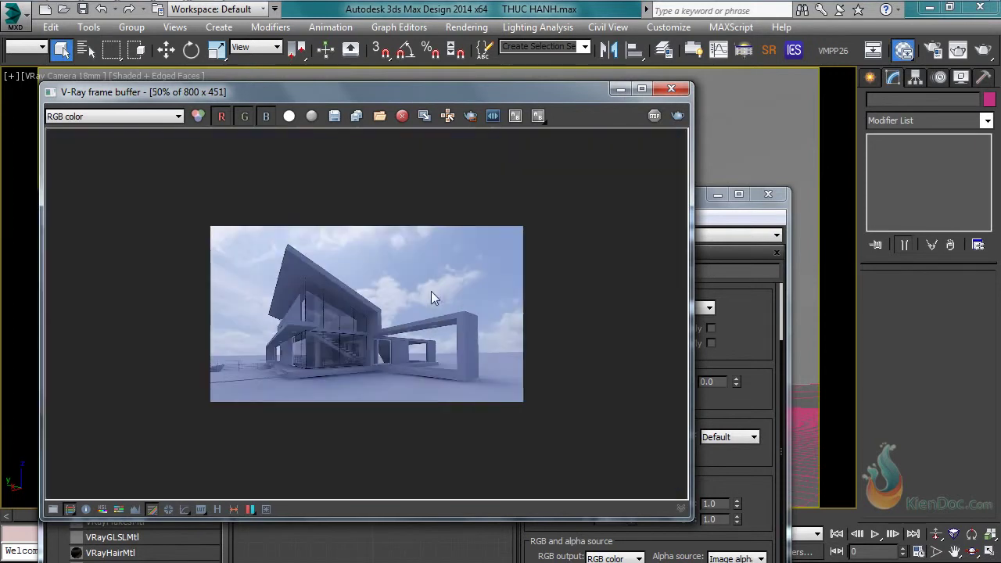
{"action": "scroll", "coordinate": [332, 302], "scroll_direction": "up", "scroll_amount": 1}
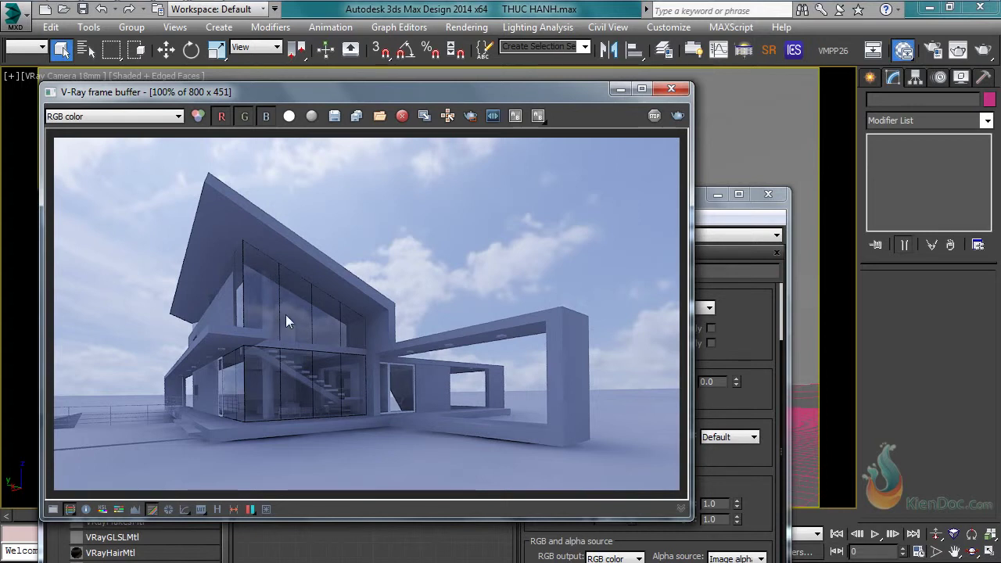
{"action": "scroll", "coordinate": [285, 315], "scroll_direction": "up", "scroll_amount": 2}
{"action": "middle_click_drag", "start_coordinate": [290, 315], "coordinate": [369, 296]}
{"action": "scroll", "coordinate": [369, 296], "scroll_direction": "down", "scroll_amount": 2}
{"action": "left_click", "coordinate": [671, 89]}
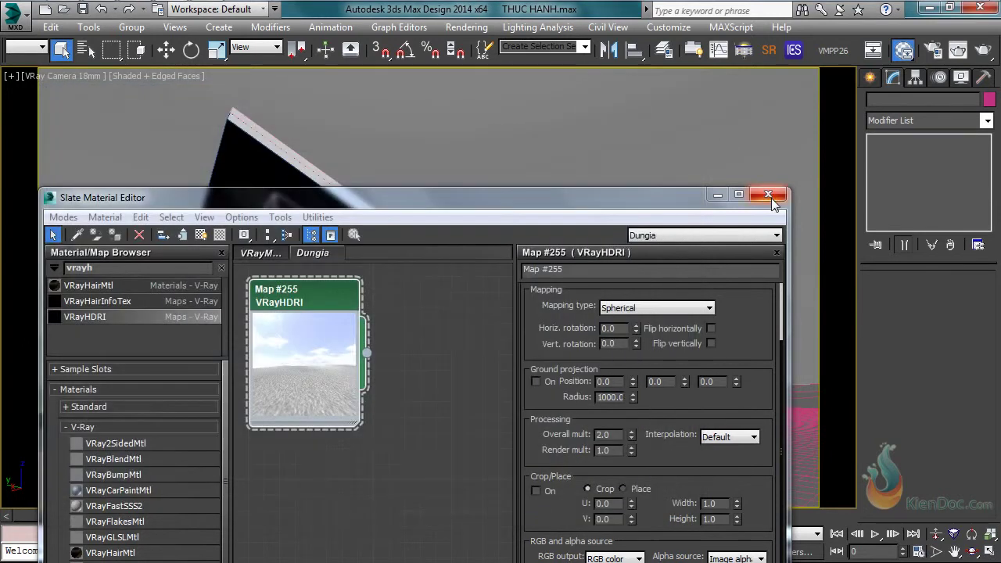
Close the Slate Material Editor, return to the four-viewport layout and switch the Top view to wireframe with the whole ground plane in view
{"action": "left_click", "coordinate": [769, 194]}
{"action": "key", "text": "alt+w"}
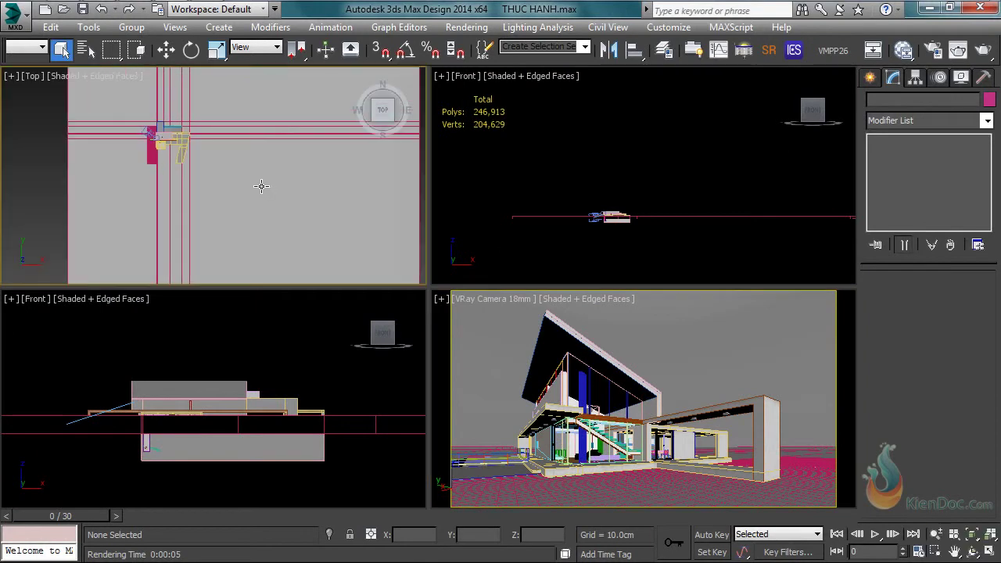
{"action": "key", "text": "F3"}
{"action": "scroll", "coordinate": [208, 161], "scroll_direction": "down", "scroll_amount": 5}
{"action": "middle_click_drag", "start_coordinate": [234, 185], "coordinate": [226, 164]}
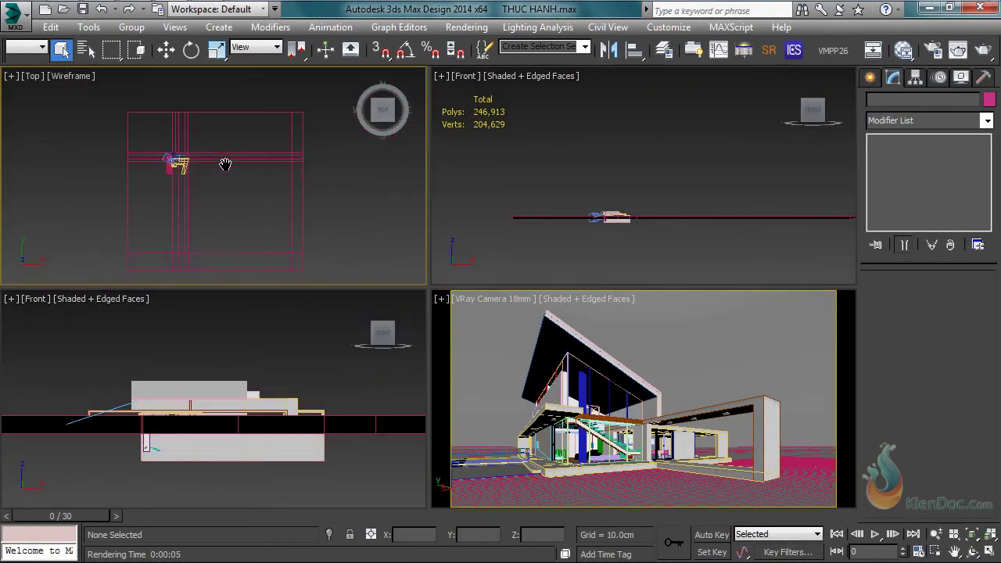
Create a VRaySun in the Top view, from beyond the house's upper-right side aimed at the house, and decline the automatic VRaySky environment map
{"action": "left_click", "coordinate": [870, 77]}
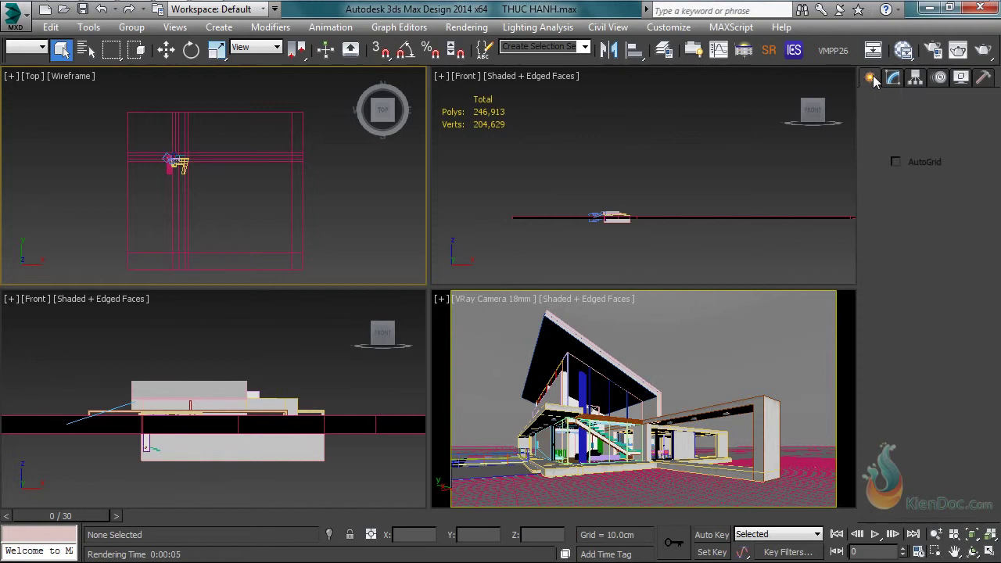
{"action": "left_click", "coordinate": [897, 126]}
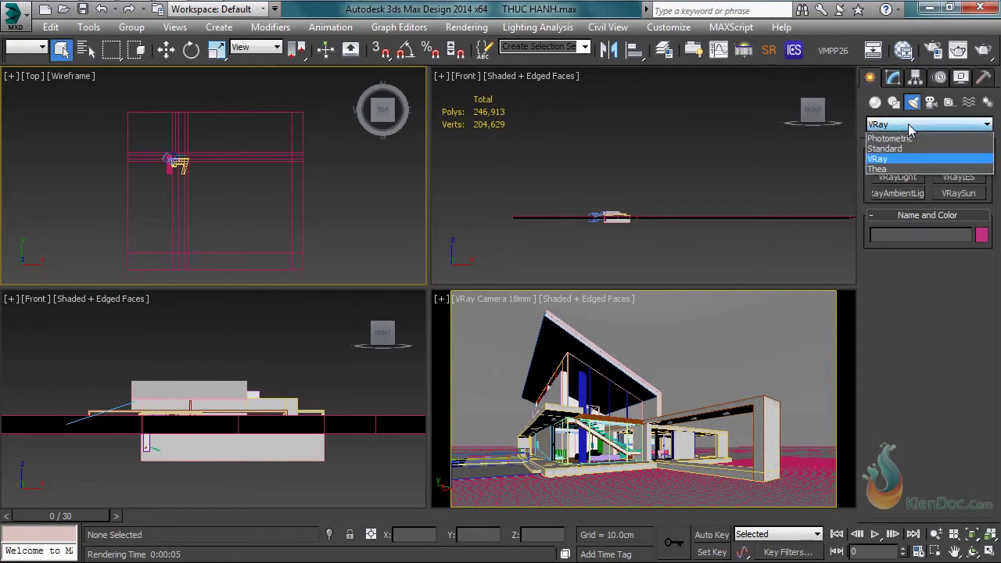
{"action": "left_click", "coordinate": [884, 157]}
{"action": "left_click", "coordinate": [967, 196]}
{"action": "middle_click_drag", "start_coordinate": [263, 161], "coordinate": [267, 146]}
{"action": "scroll", "coordinate": [239, 206], "scroll_direction": "up", "scroll_amount": 3}
{"action": "middle_click_drag", "start_coordinate": [239, 205], "coordinate": [211, 181]}
{"action": "scroll", "coordinate": [191, 160], "scroll_direction": "down", "scroll_amount": 2}
{"action": "middle_click_drag", "start_coordinate": [163, 152], "coordinate": [183, 212]}
{"action": "scroll", "coordinate": [183, 212], "scroll_direction": "up", "scroll_amount": 1}
{"action": "left_click_drag", "start_coordinate": [295, 106], "coordinate": [225, 202]}
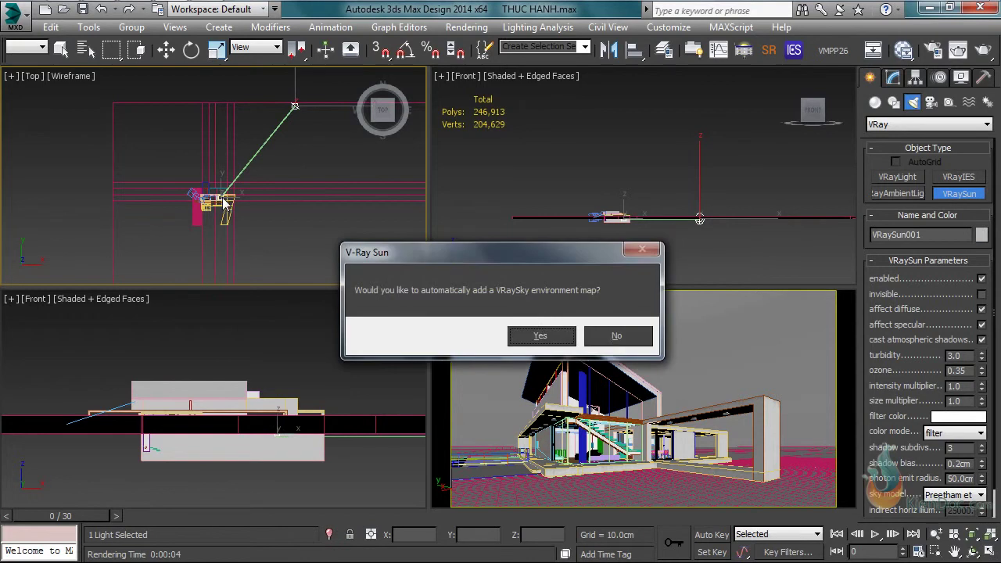
{"action": "left_click", "coordinate": [622, 337]}
Raise the VRaySun in the Front view to a height of about 12780 cm, keeping its target at the house
{"action": "left_click", "coordinate": [689, 213]}
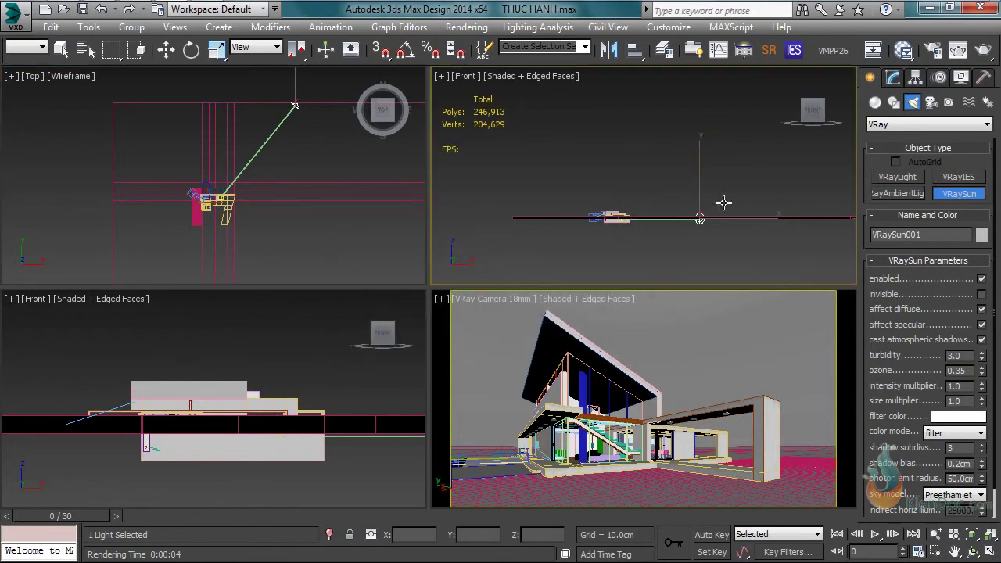
{"action": "left_click", "coordinate": [166, 49]}
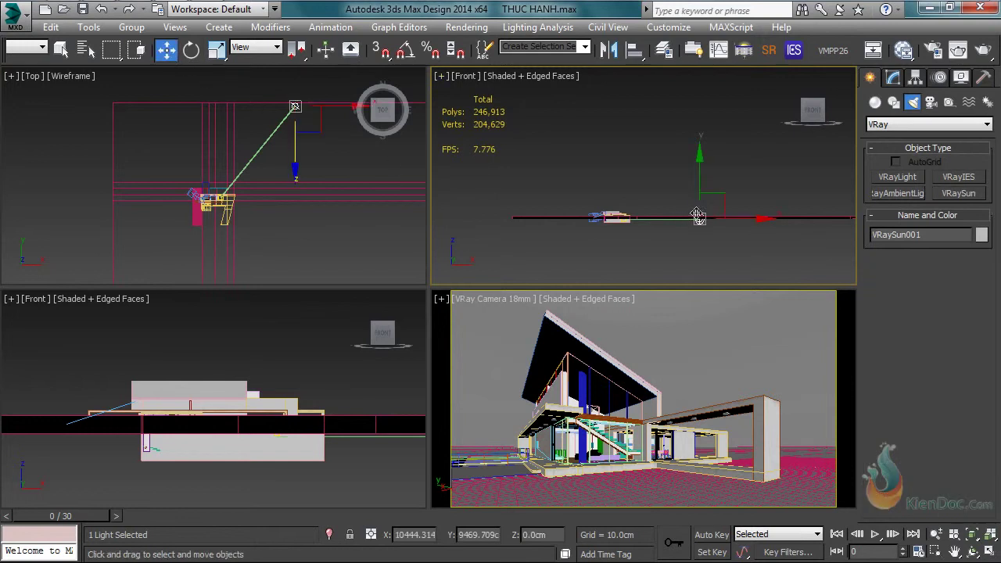
{"action": "left_click_drag", "start_coordinate": [700, 156], "coordinate": [672, 68]}
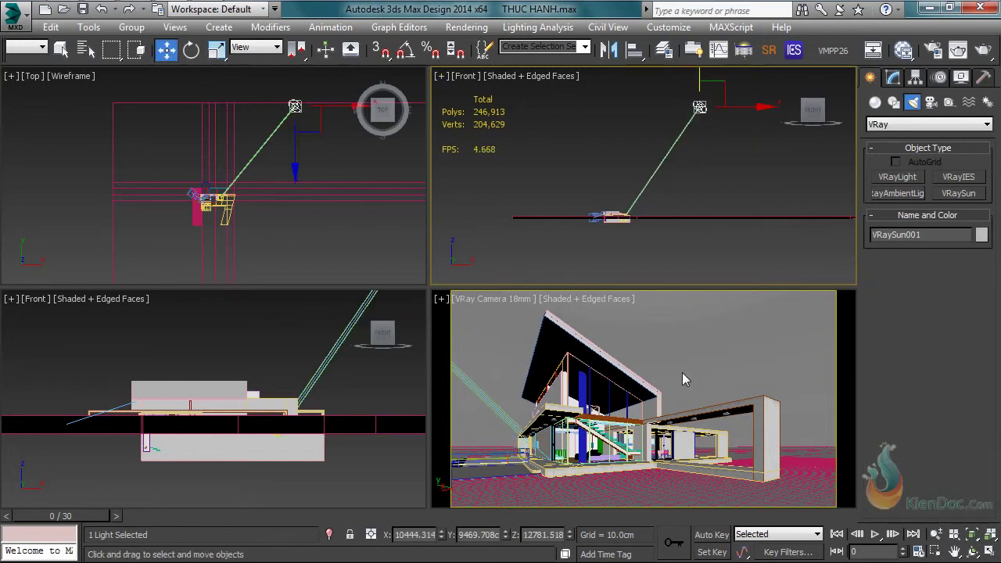
Maximize the VRay Camera 18mm view and render it to check the sunlight
{"action": "right_click", "coordinate": [682, 373]}
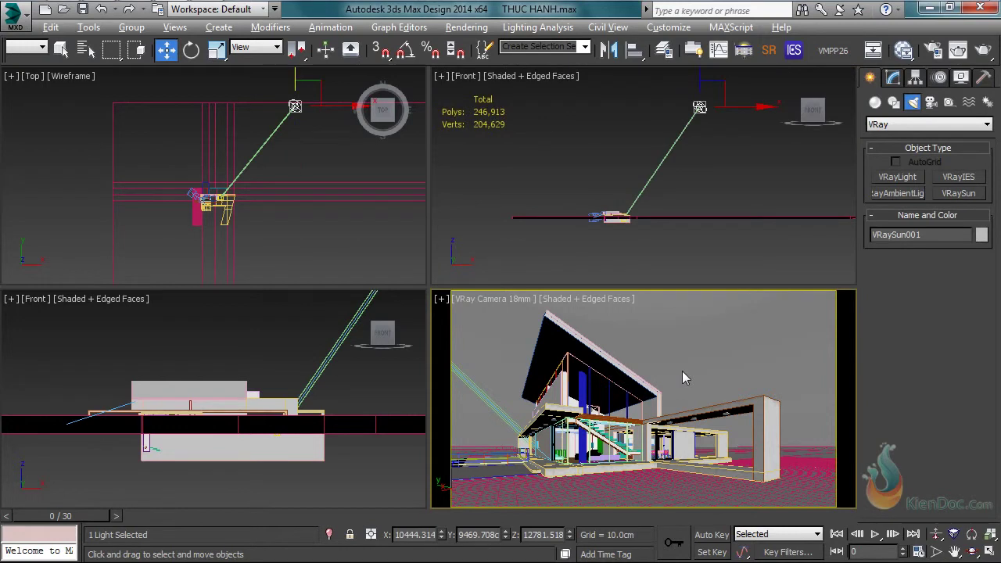
{"action": "key", "text": "alt+w"}
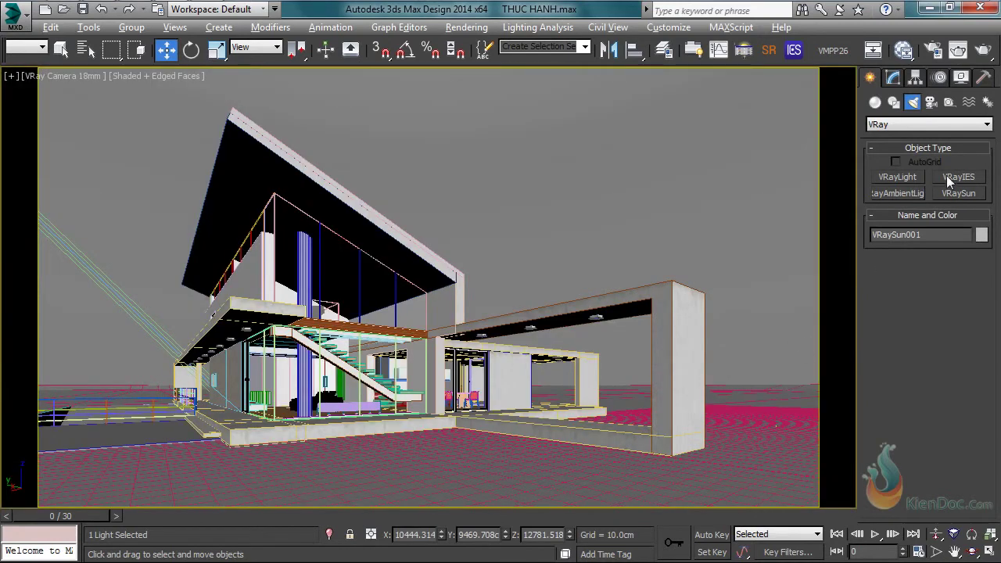
{"action": "left_click", "coordinate": [986, 50]}
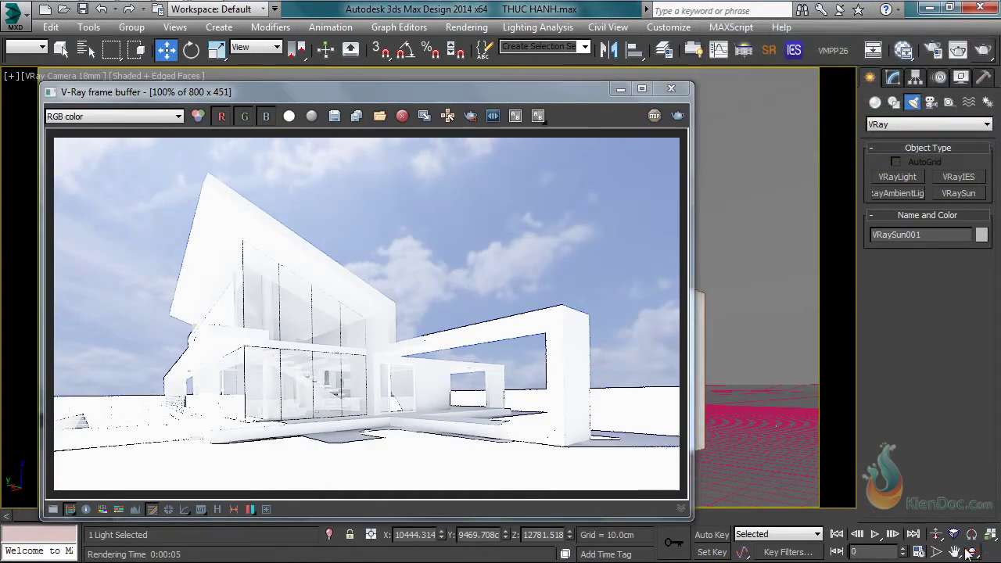
Set the VRaySun's intensity multiplier to 0.2 and re-render the camera view
{"action": "left_click", "coordinate": [894, 78]}
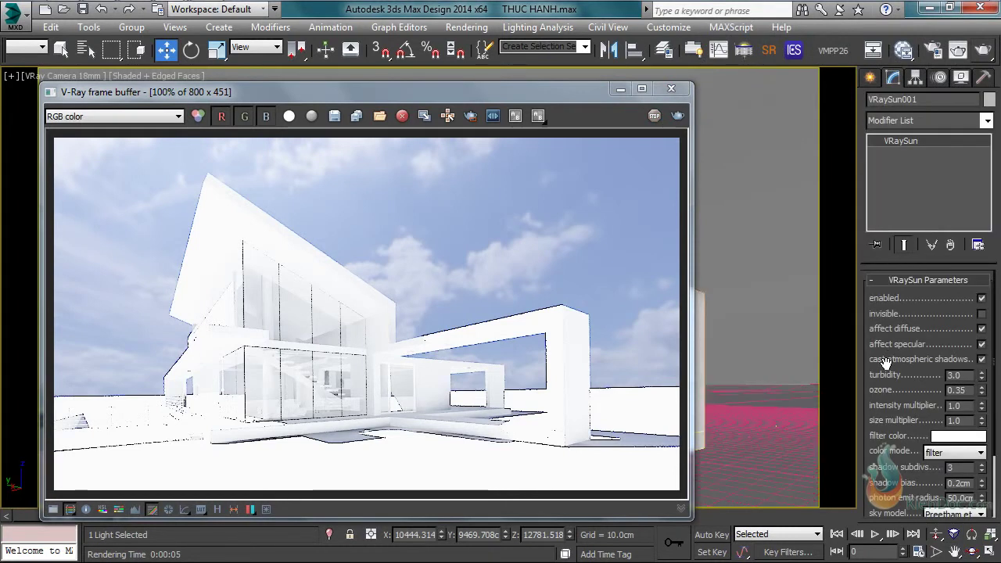
{"action": "left_click_drag", "start_coordinate": [885, 380], "coordinate": [877, 320]}
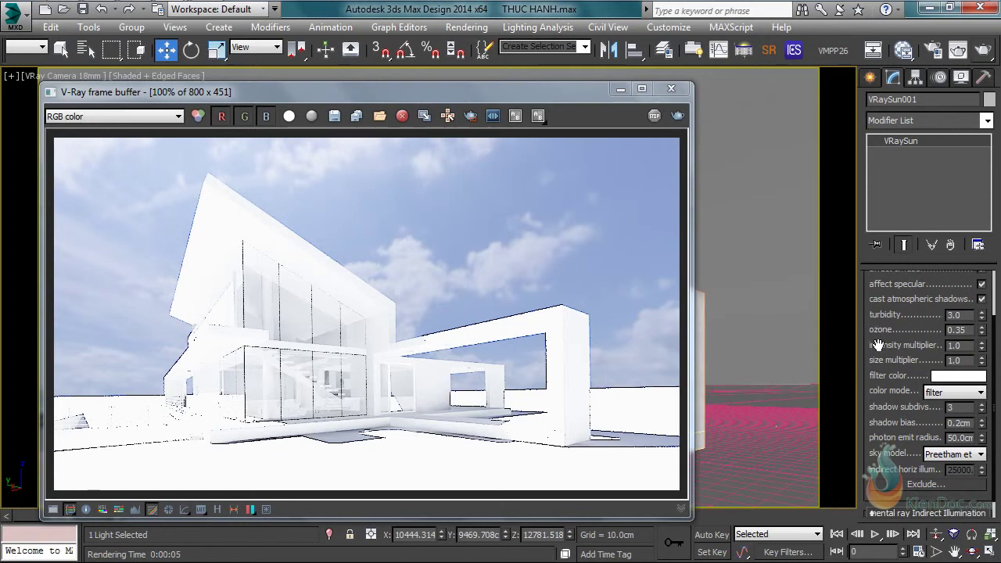
{"action": "left_click_drag", "start_coordinate": [967, 349], "coordinate": [905, 349]}
{"action": "left_click", "coordinate": [677, 117]}
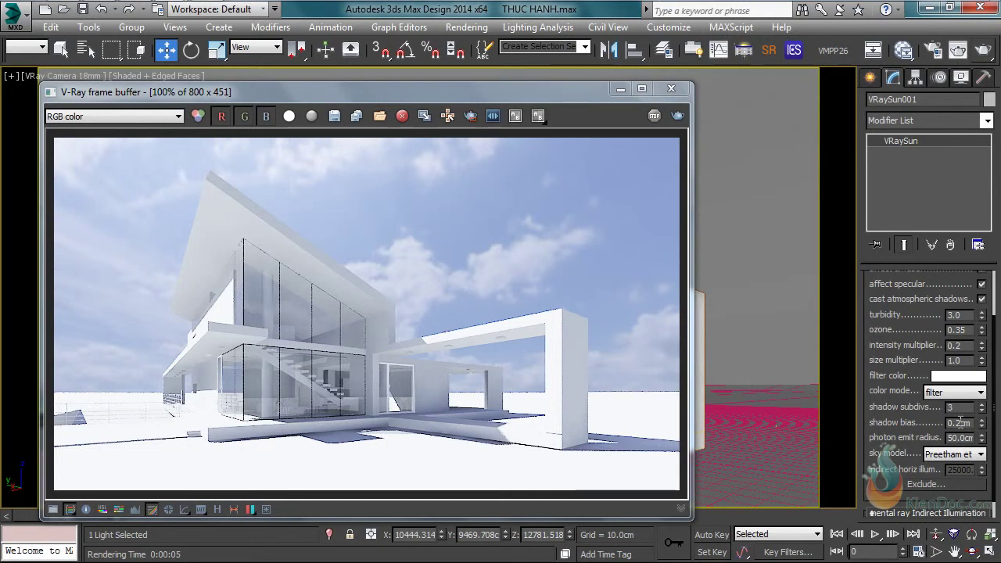
Lower the VRaySun's intensity multiplier to 0.05 and render the camera view again
{"action": "double_click", "coordinate": [967, 347]}
{"action": "type", "text": ".05"}
{"action": "key", "text": "Return"}
{"action": "left_click", "coordinate": [678, 116]}
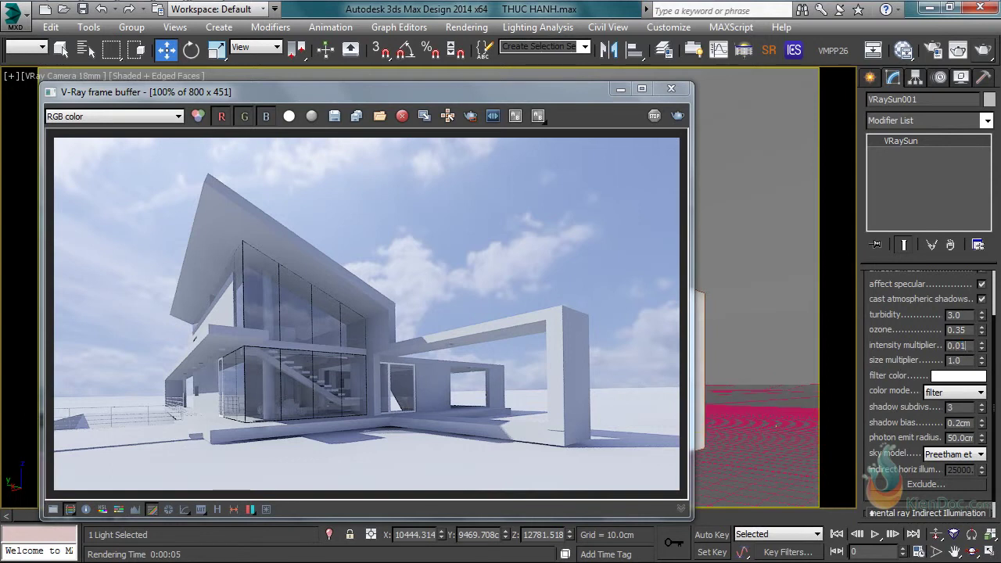
Test-render the camera view with the VRaySun's intensity multiplier at 0.01 and again at 0.03, and close the frame buffer
{"action": "left_click", "coordinate": [677, 116]}
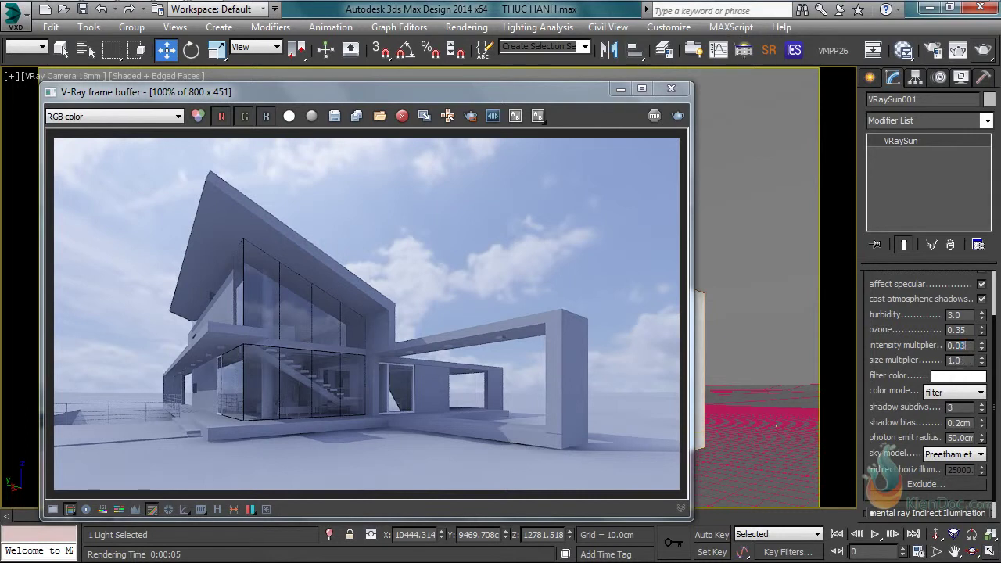
{"action": "left_click", "coordinate": [676, 116]}
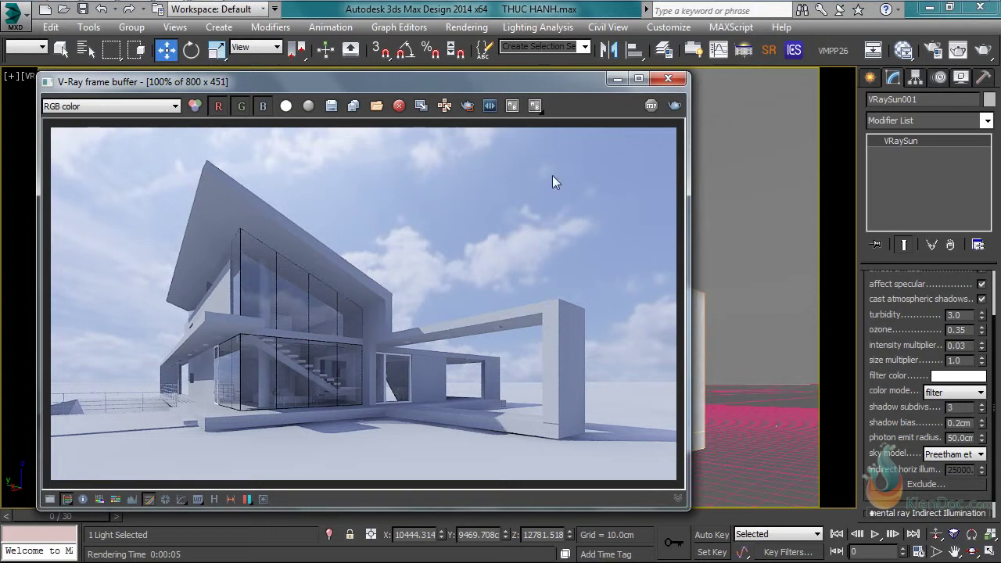
{"action": "left_click", "coordinate": [666, 80]}
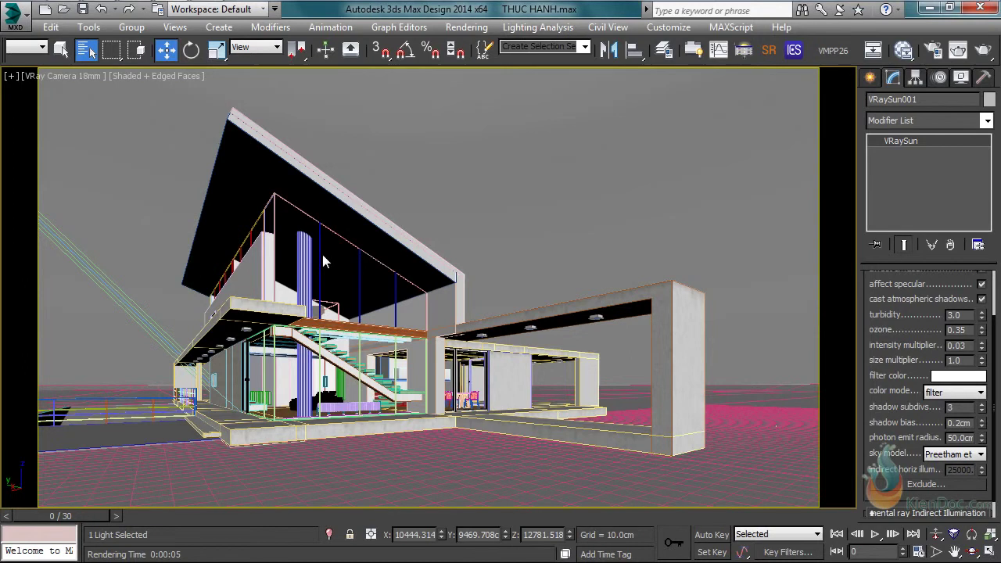
Select the VRaySun by name from the scene's lights and delete it
{"action": "key", "text": "h"}
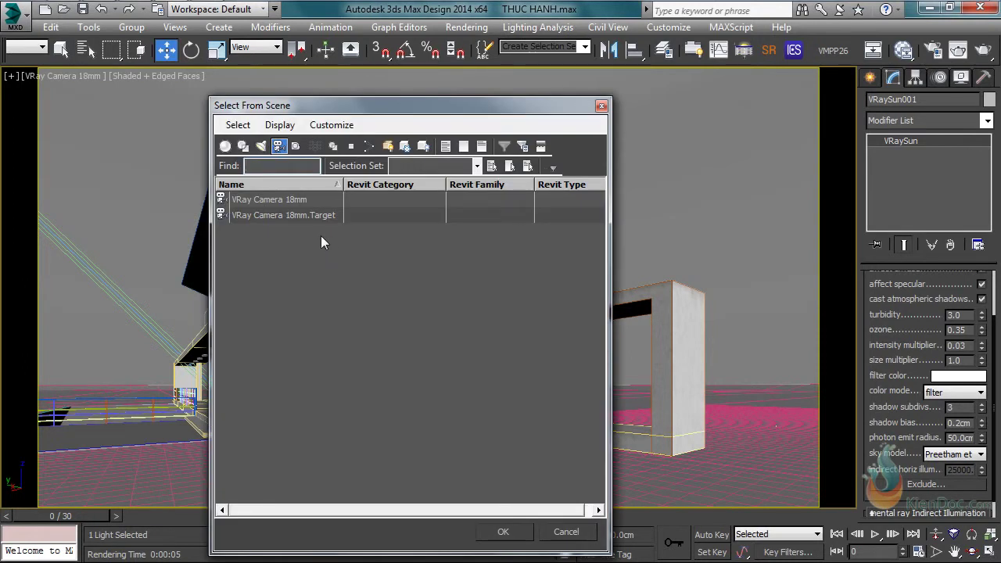
{"action": "left_click", "coordinate": [261, 147]}
{"action": "left_click", "coordinate": [267, 231]}
{"action": "left_click", "coordinate": [504, 532]}
{"action": "key", "text": "ctrl+d"}
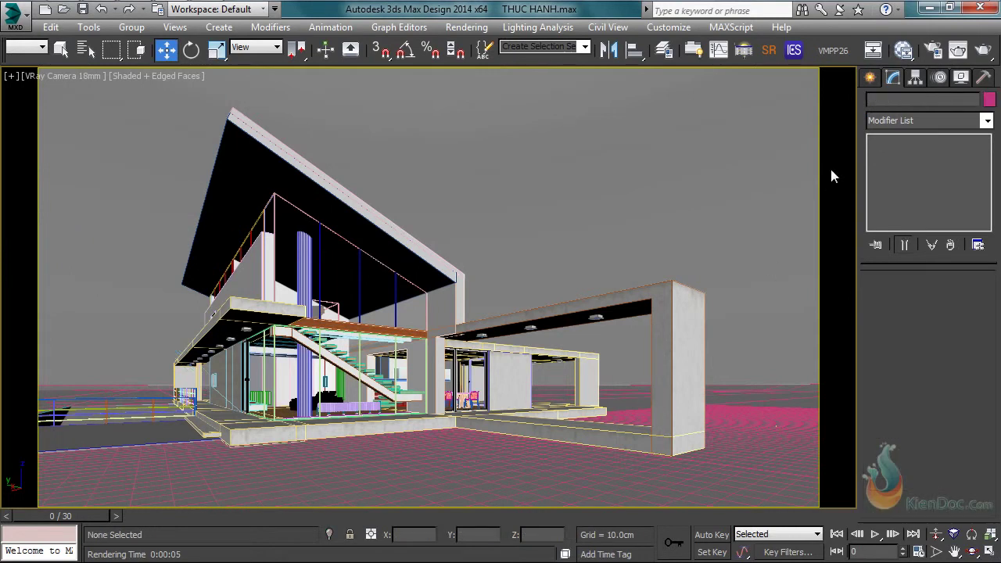
Start a VRayLight of type Dome, and render the camera view once before placing it for comparison
{"action": "left_click", "coordinate": [870, 77]}
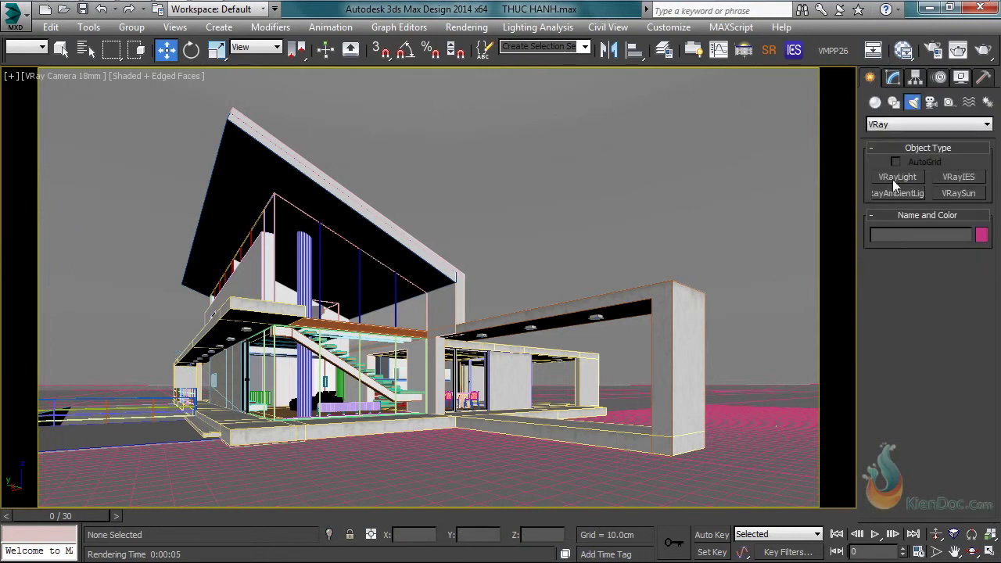
{"action": "left_click", "coordinate": [894, 177]}
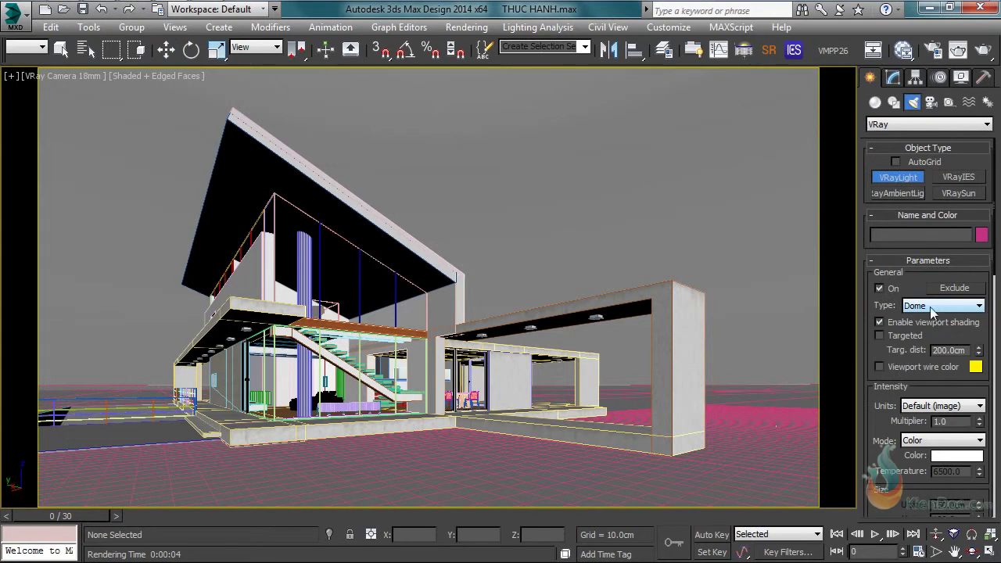
{"action": "left_click", "coordinate": [983, 49]}
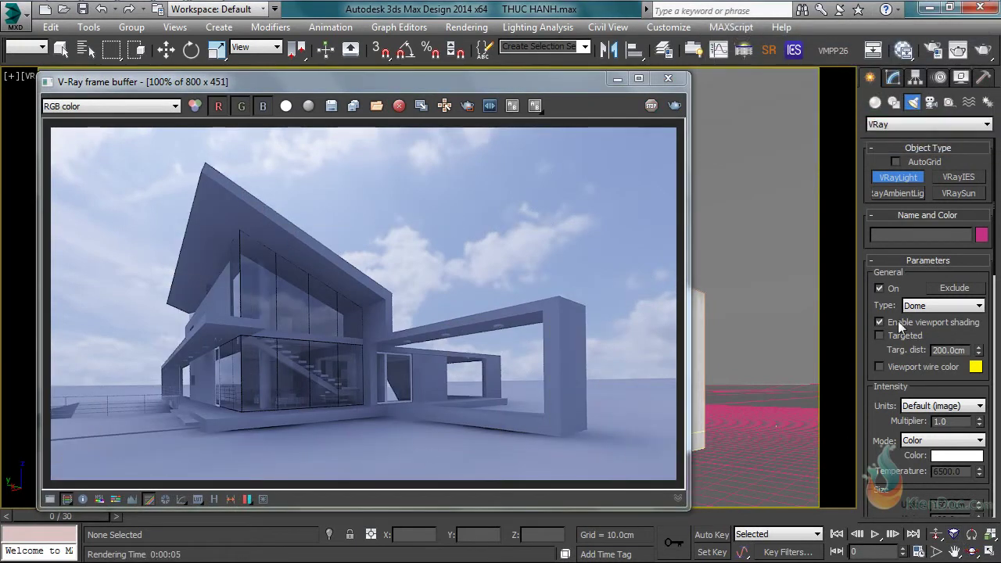
{"action": "left_click", "coordinate": [668, 79]}
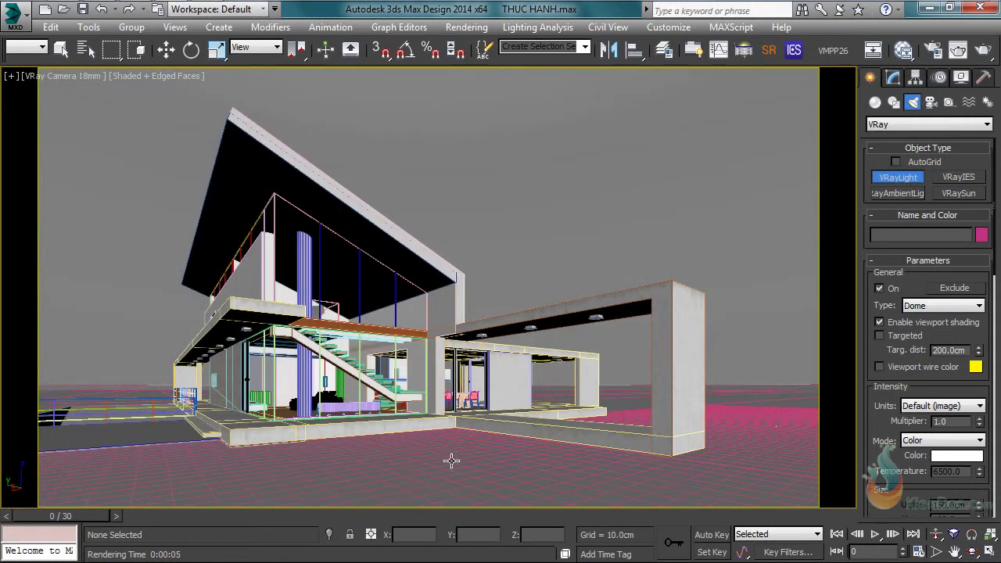
Place the dome light on the ground in front of the house and render the camera view with it
{"action": "left_click", "coordinate": [443, 465]}
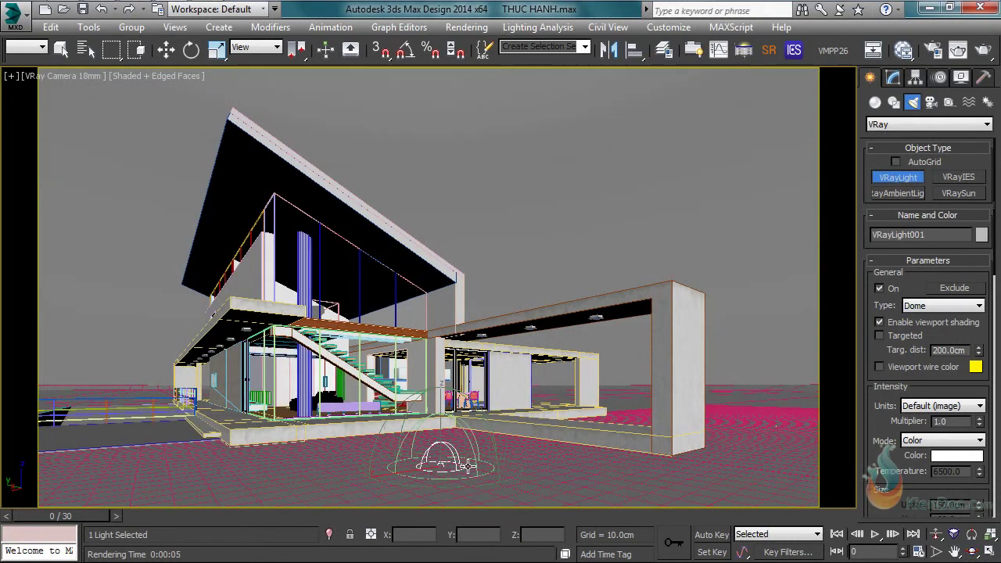
{"action": "scroll", "coordinate": [891, 368], "scroll_direction": "down", "scroll_amount": 5}
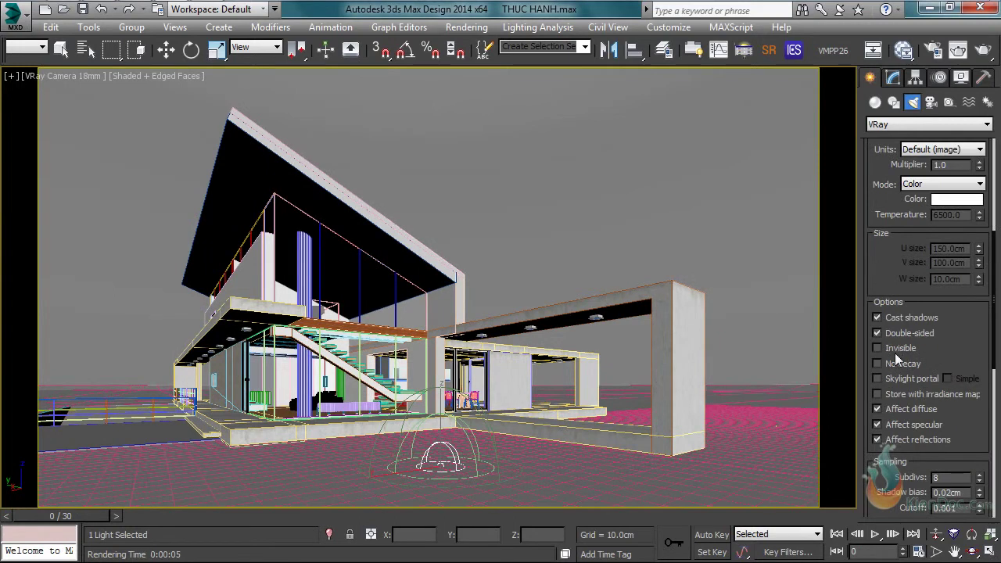
{"action": "left_click_drag", "start_coordinate": [903, 265], "coordinate": [906, 500]}
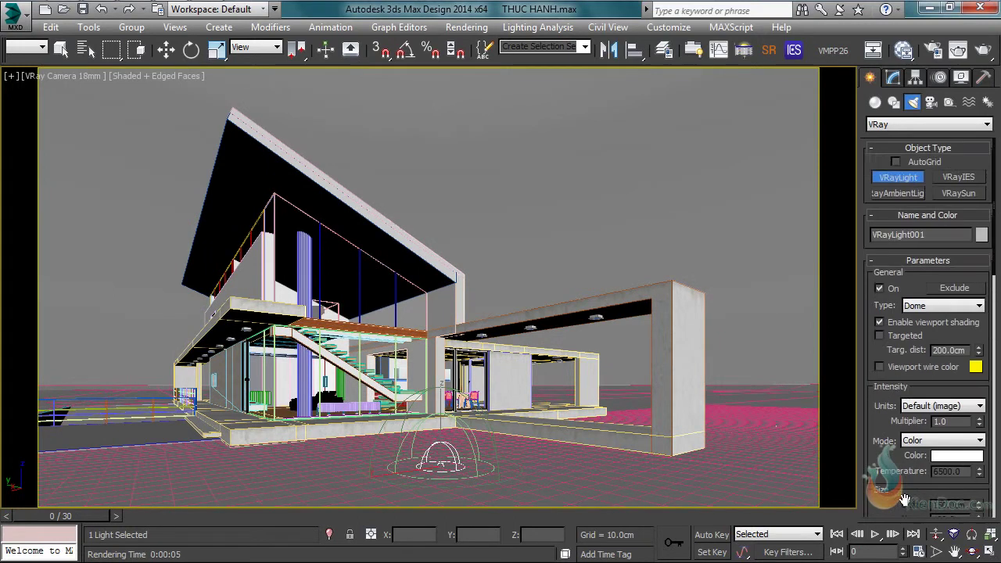
{"action": "left_click", "coordinate": [982, 49]}
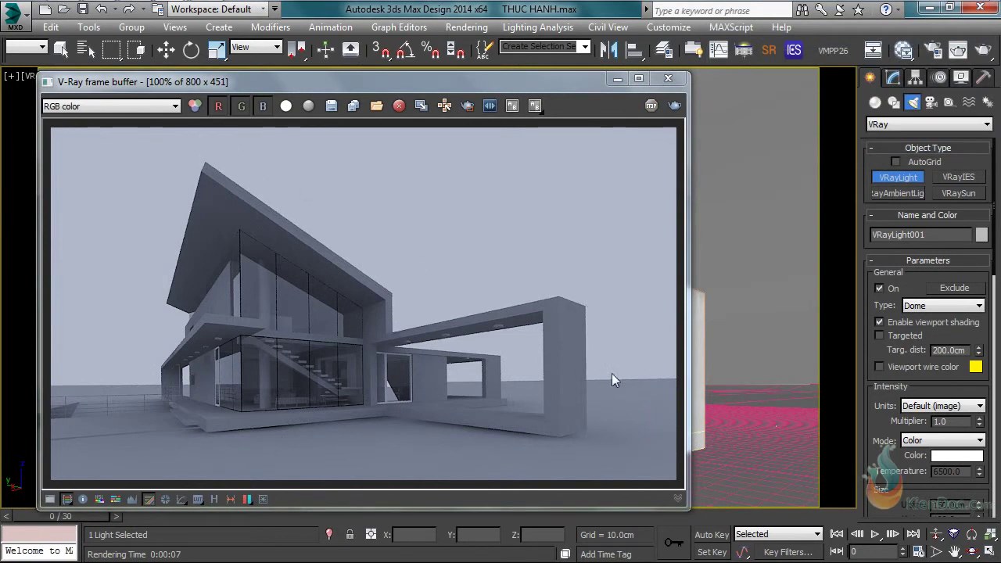
Make the dome light invisible in its options and re-render so the HDRI sky is used as the background
{"action": "left_click", "coordinate": [894, 78]}
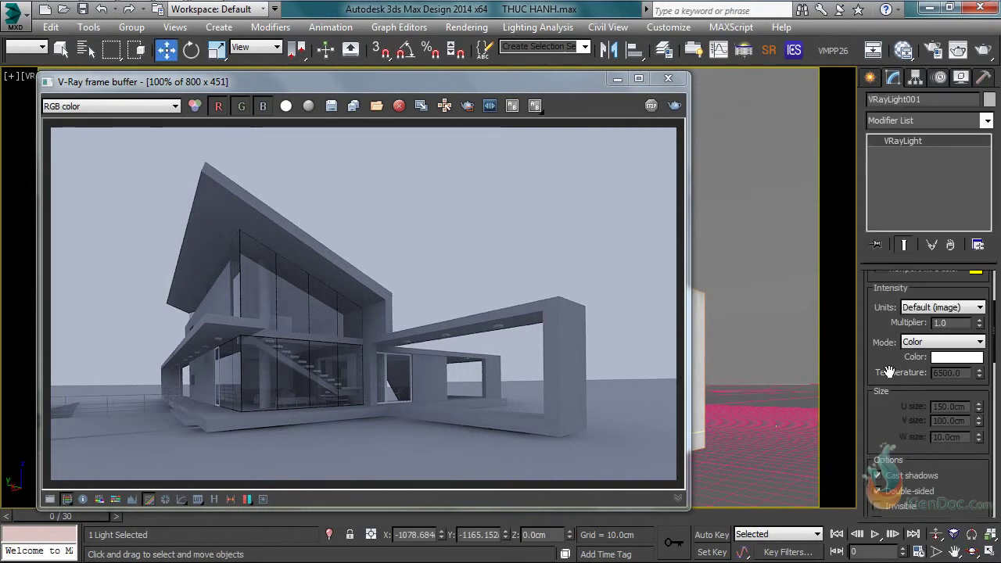
{"action": "left_click_drag", "start_coordinate": [882, 391], "coordinate": [879, 269]}
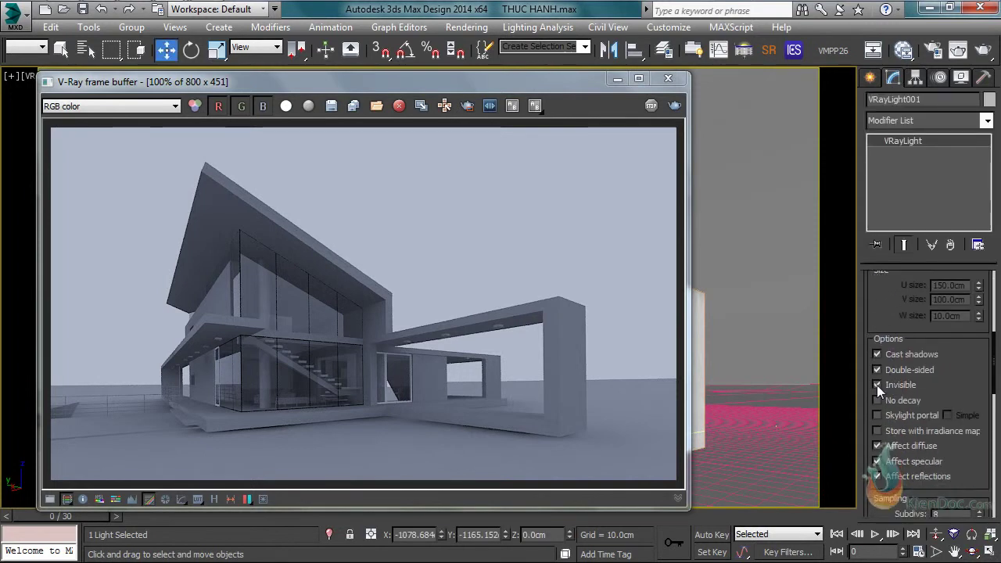
{"action": "left_click", "coordinate": [676, 105]}
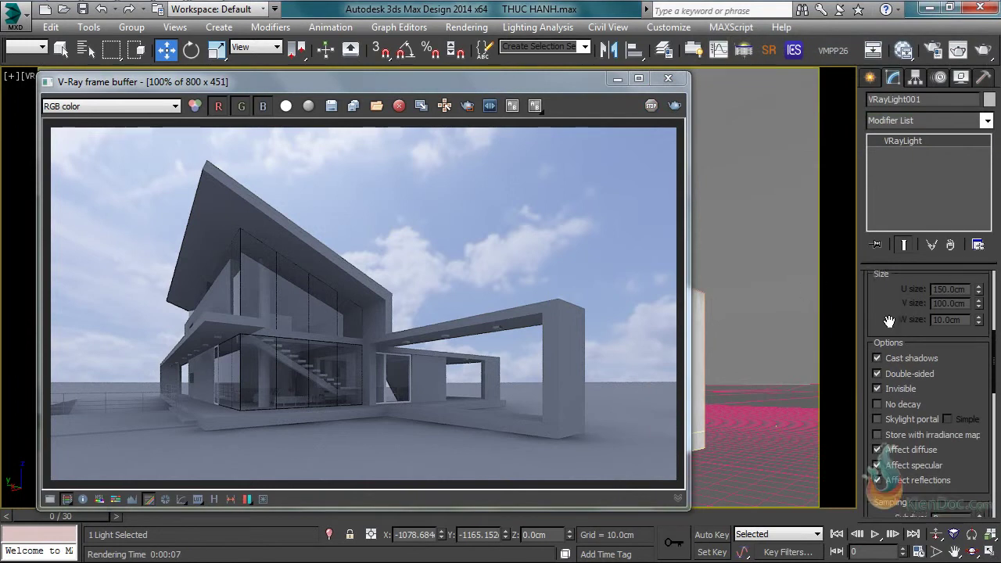
Set the dome light's intensity multiplier to 10 and re-render the camera view
{"action": "scroll", "coordinate": [911, 336], "scroll_direction": "up", "scroll_amount": 5}
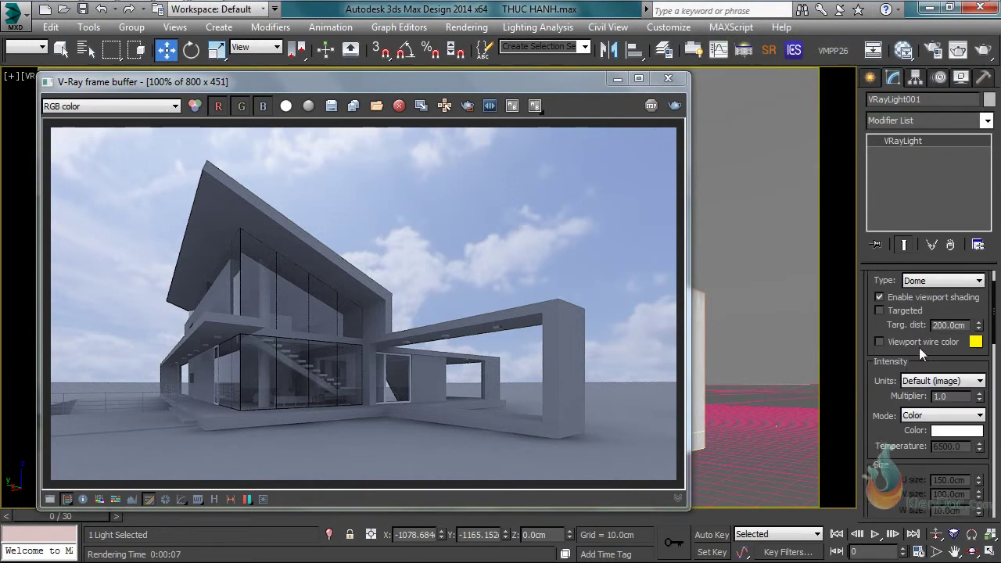
{"action": "double_click", "coordinate": [942, 396]}
{"action": "type", "text": "10"}
{"action": "left_click", "coordinate": [673, 110]}
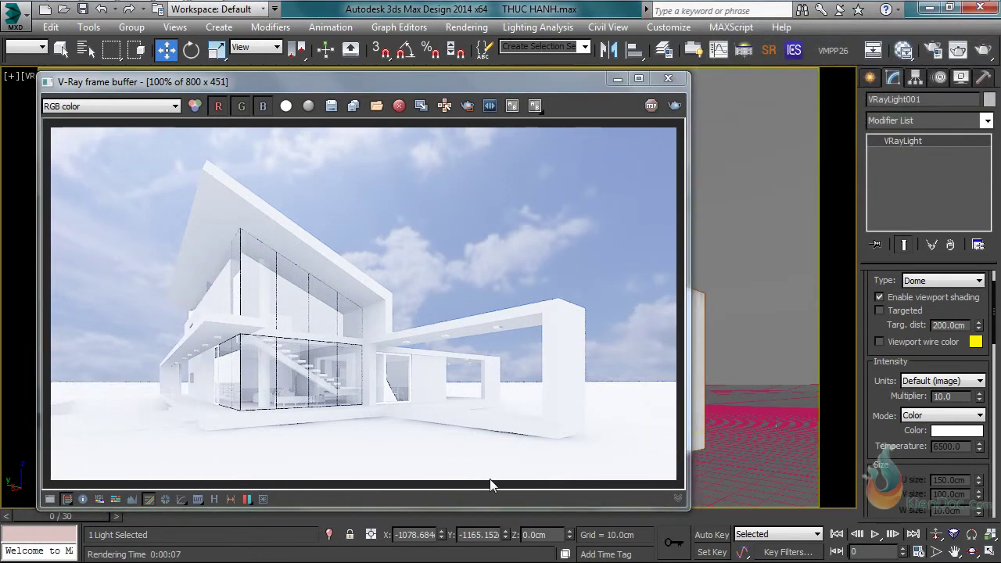
Reduce the dome light's intensity multiplier to 5 and render the camera view again
{"action": "double_click", "coordinate": [902, 397]}
{"action": "type", "text": "5"}
{"action": "left_click", "coordinate": [675, 106]}
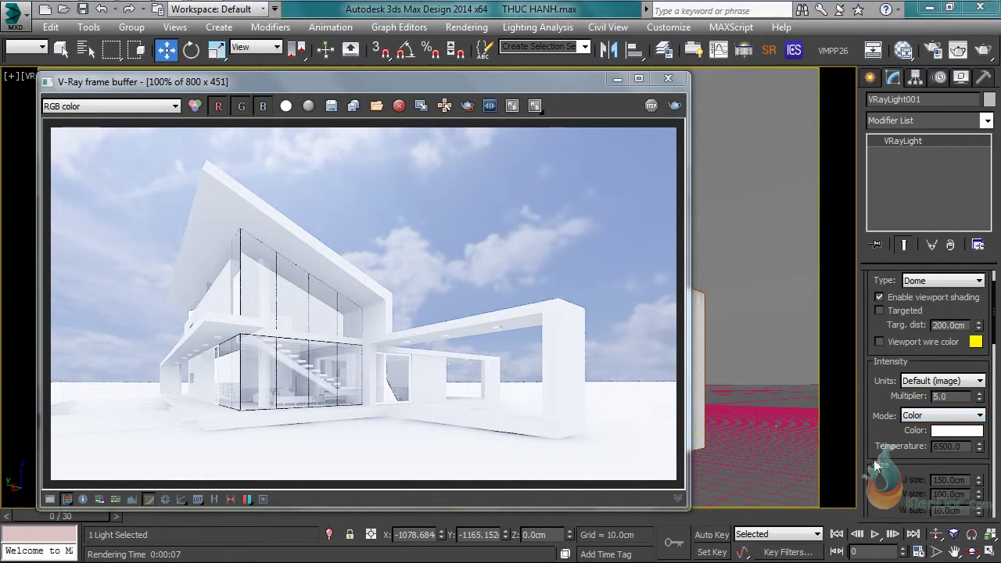